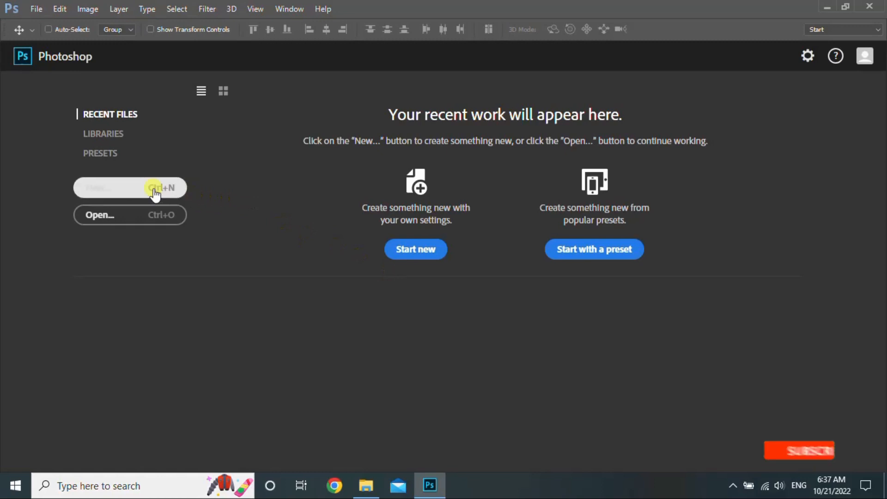
Create a 3.25 × 1.75 in, 300 ppi document named 'Business Card Design' and zoom out
click(154, 188)
text(Bu)
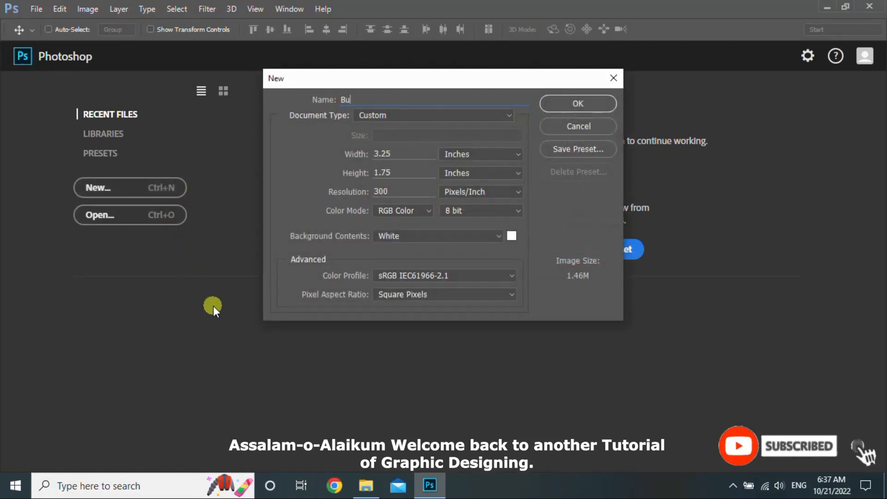
text(siness Card)
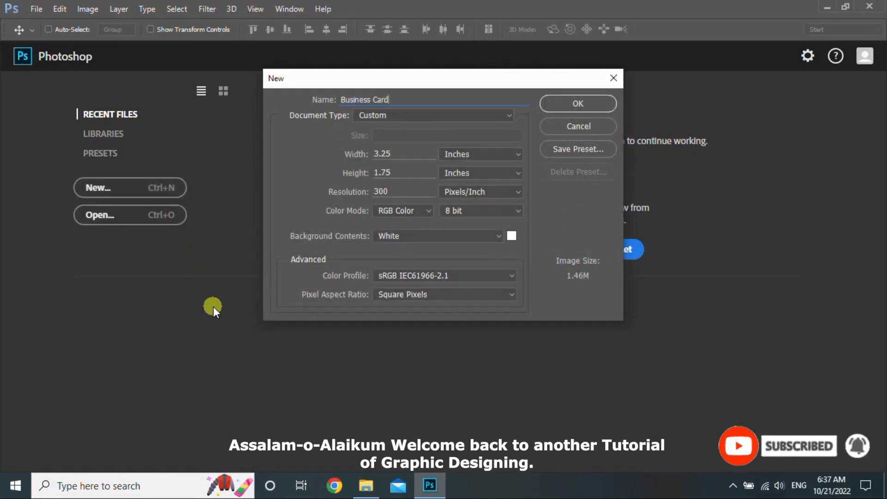
text( Design)
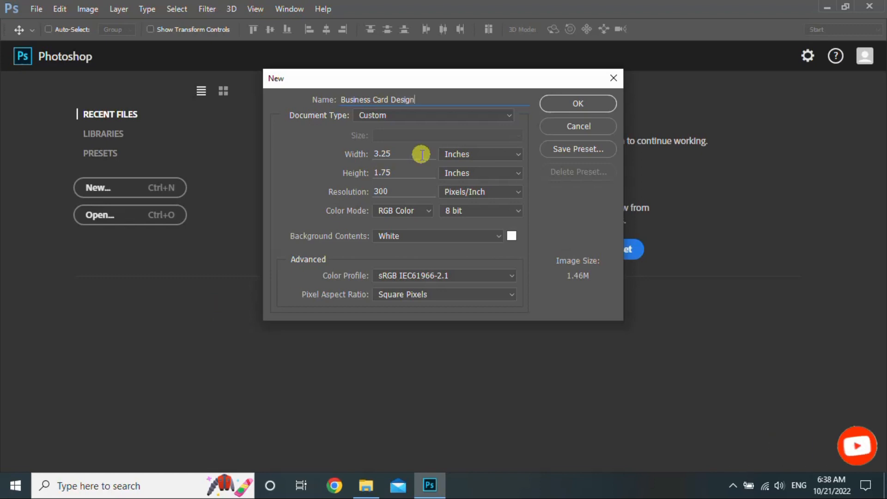
key(Tab)
key(Tab)
click(584, 104)
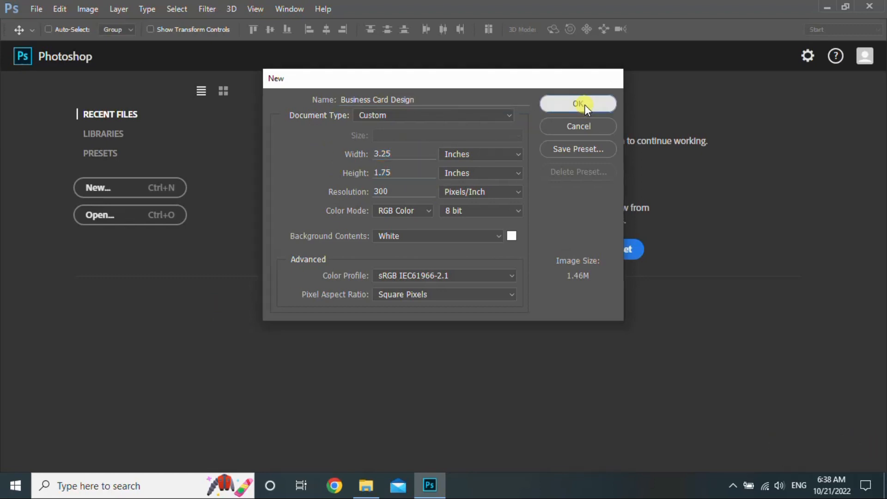
key(ctrl+minus)
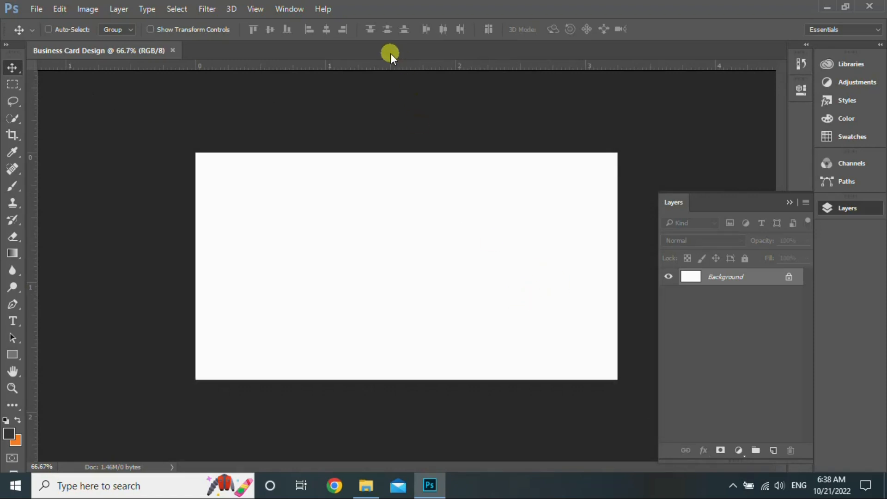
Place guides along the card's top, left and right edges
drag(379, 68, 386, 378)
drag(30, 259, 191, 276)
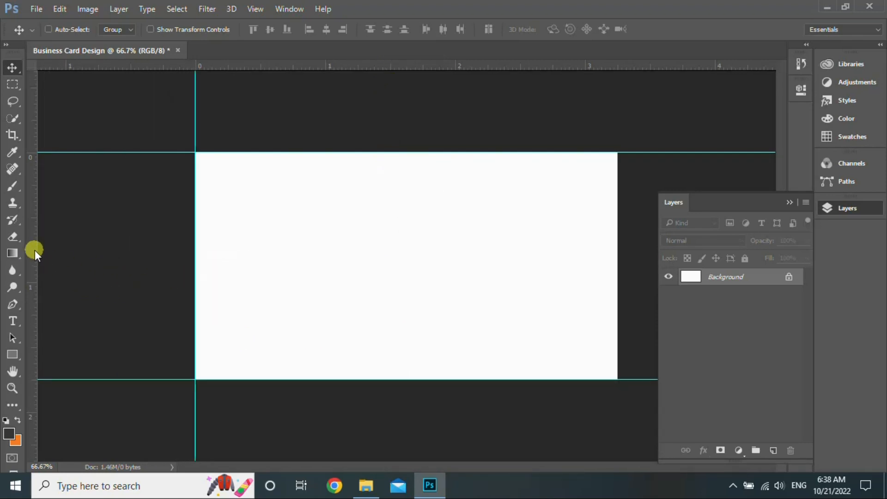
drag(35, 251, 617, 300)
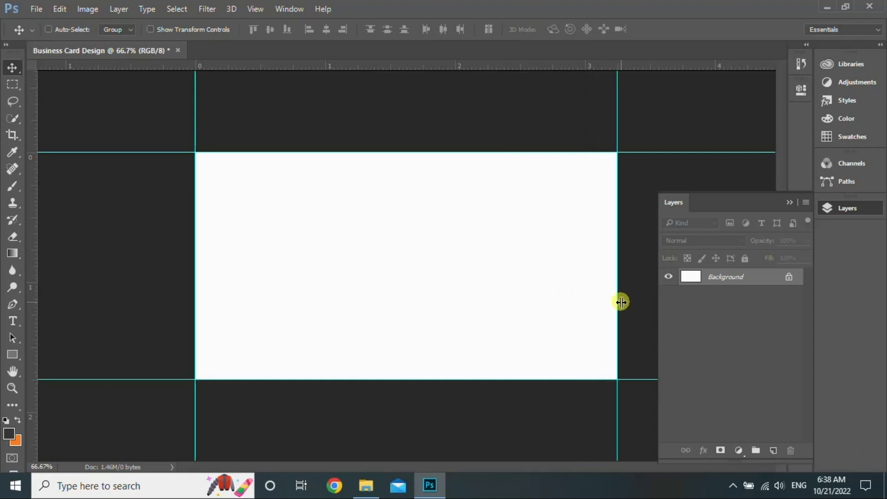
Enlarge the canvas to 3.5 × 2 inches
click(86, 10)
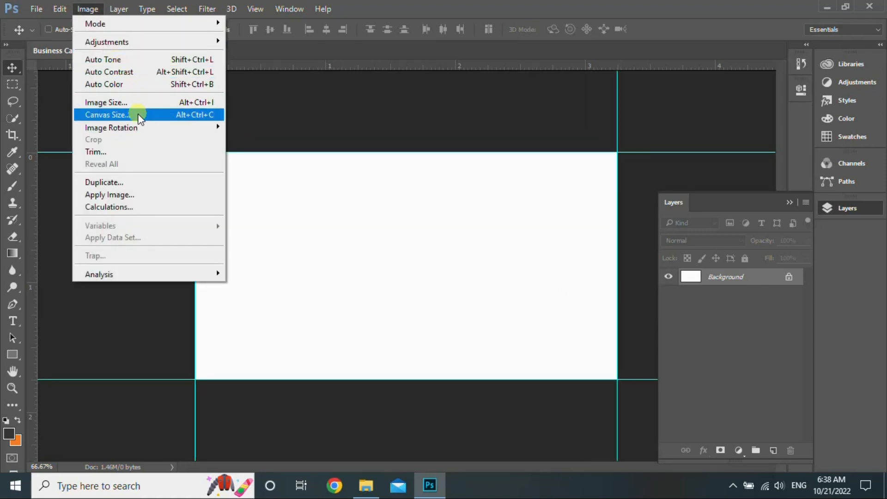
click(138, 116)
drag(430, 174, 355, 168)
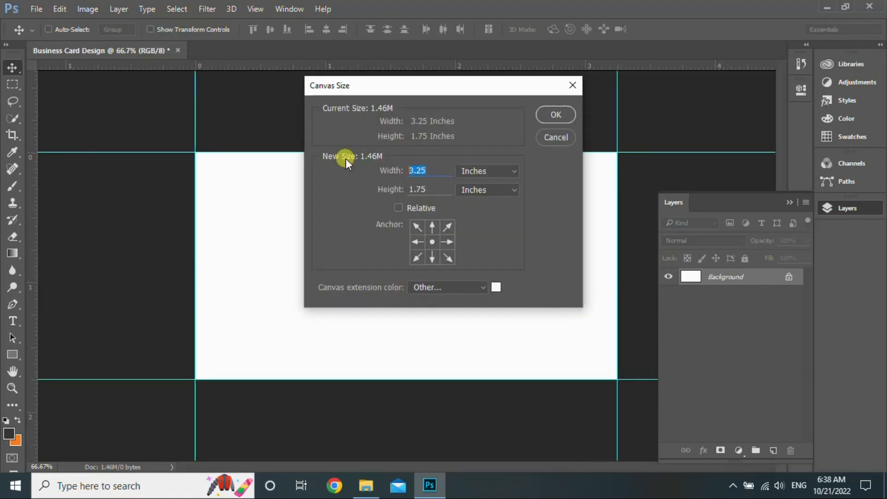
text(3.5)
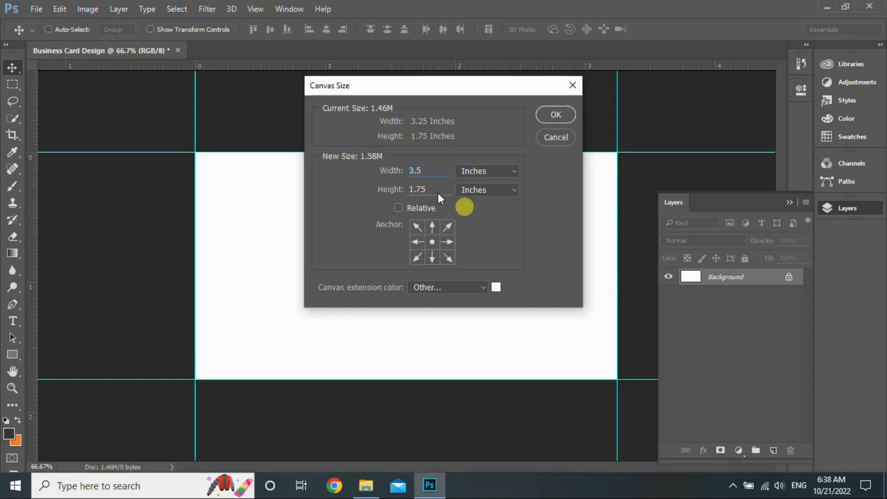
drag(438, 191, 384, 186)
text(2)
click(556, 115)
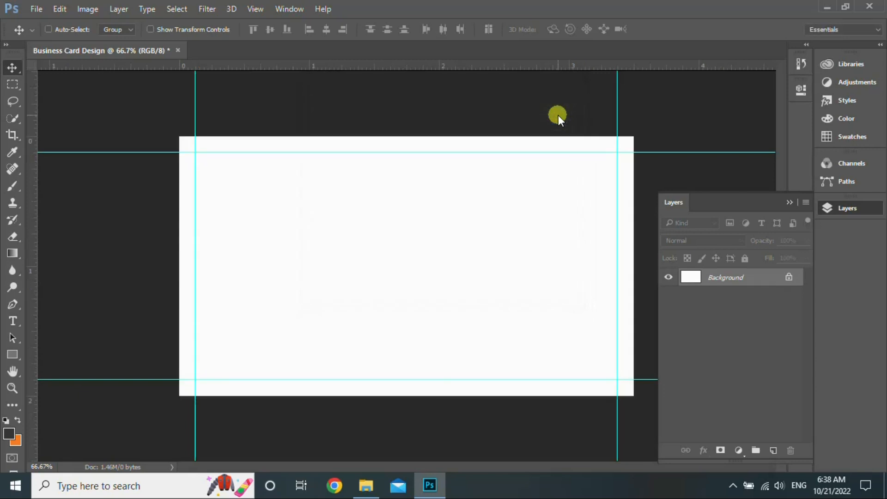
Add guides along the new top, bottom, left and right edges of the enlarged canvas
drag(406, 68, 367, 136)
drag(311, 66, 307, 395)
drag(34, 250, 178, 272)
drag(30, 262, 631, 305)
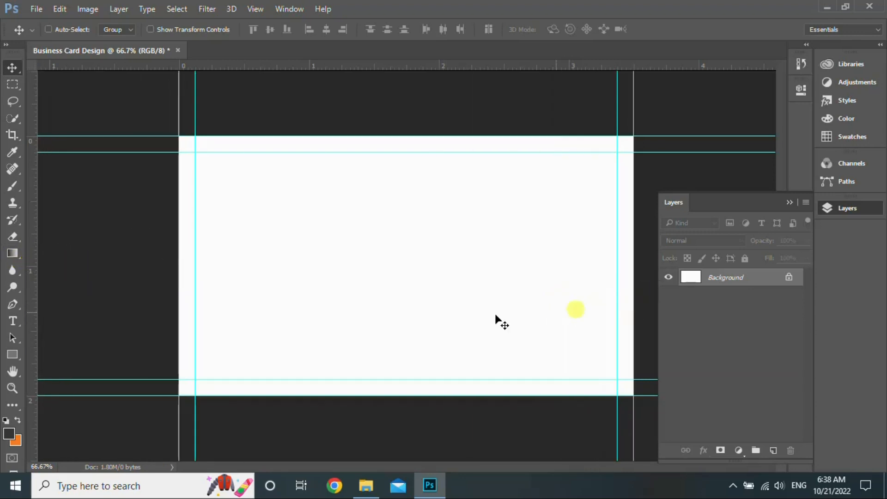
key(ctrl+minus)
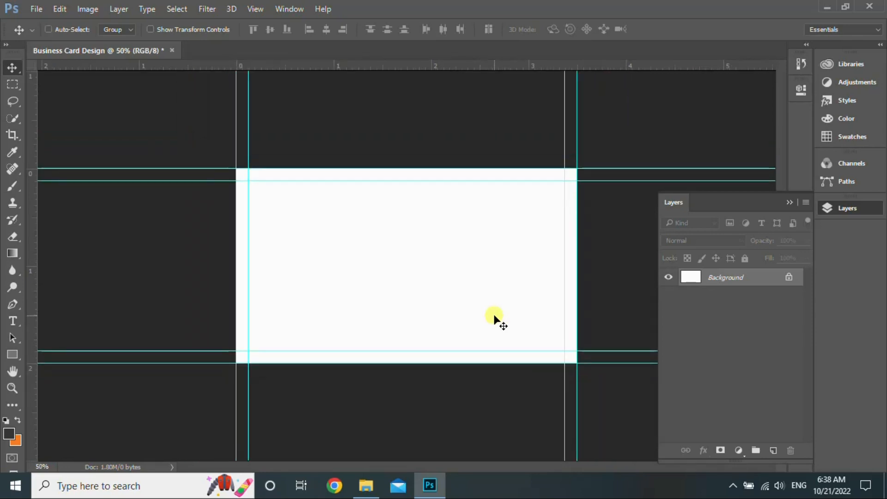
Set the canvas size to 3.75 in wide by 2.25 in high for bleed
click(85, 10)
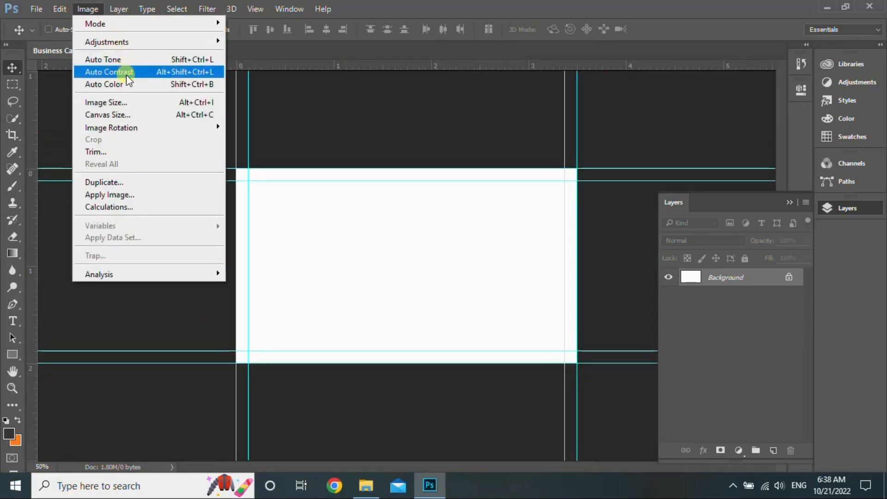
click(134, 115)
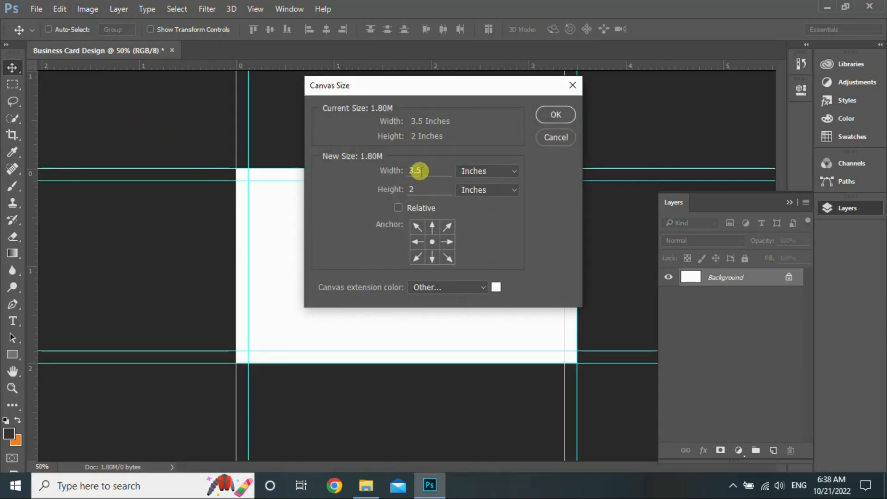
text(3.75)
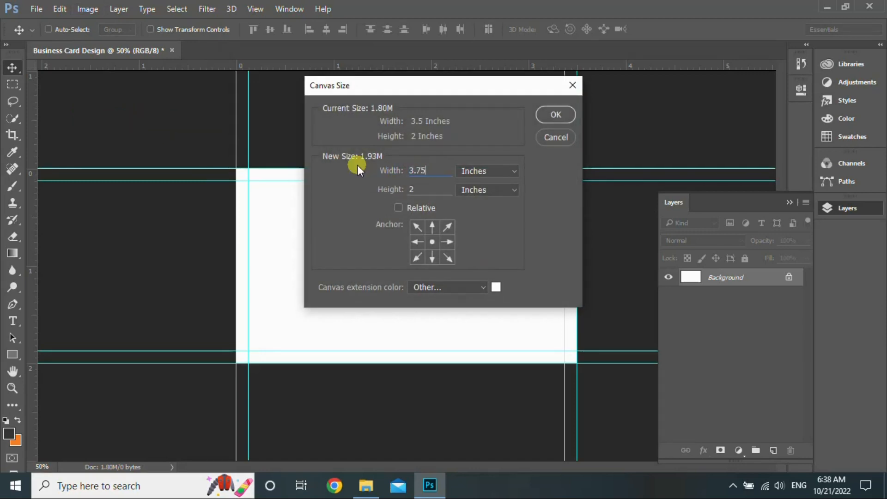
key(Tab)
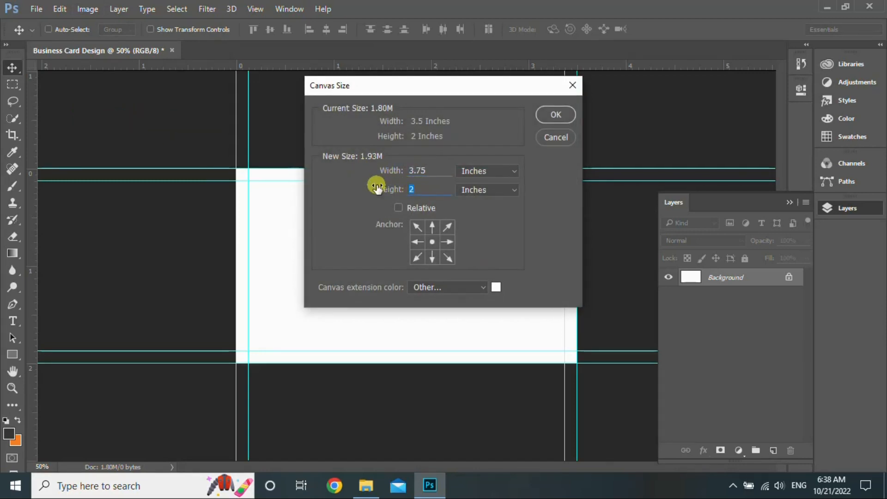
text(2.25)
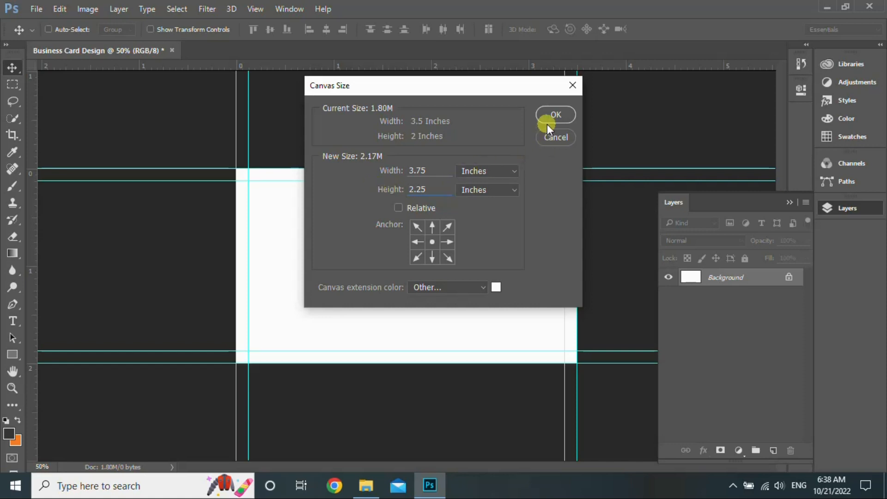
click(550, 115)
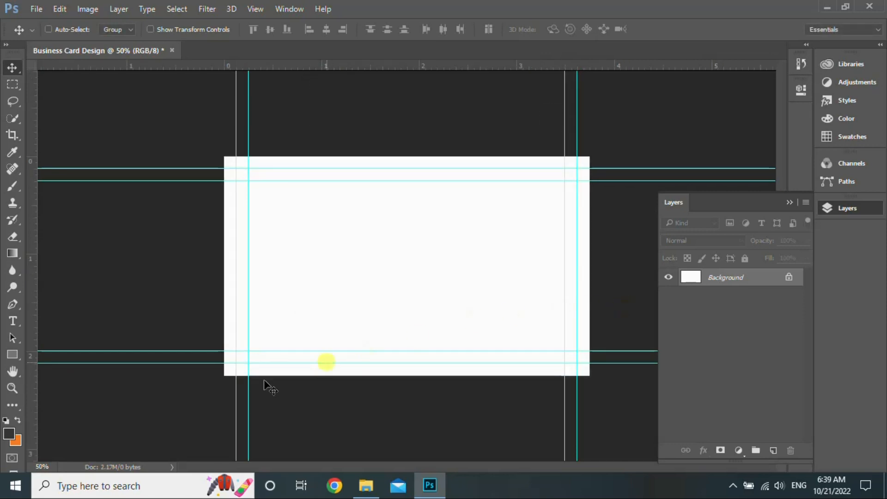
Draw a rectangle shape covering the whole card
click(12, 354)
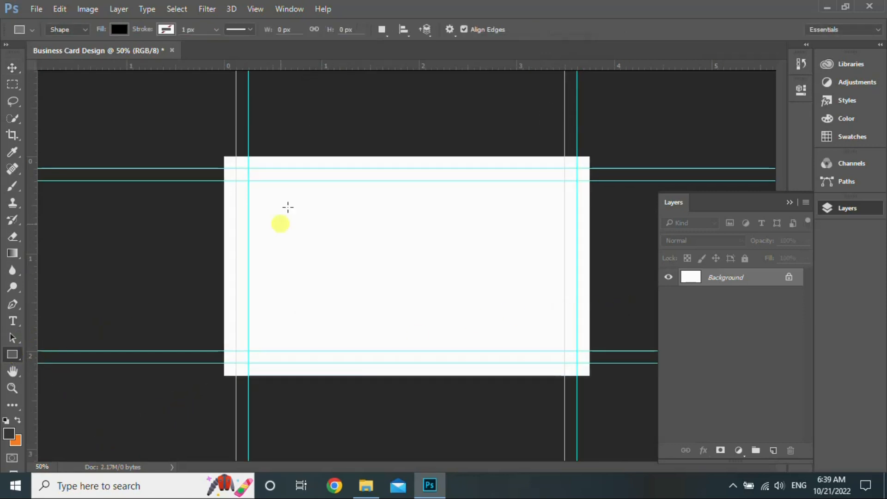
drag(222, 153, 591, 378)
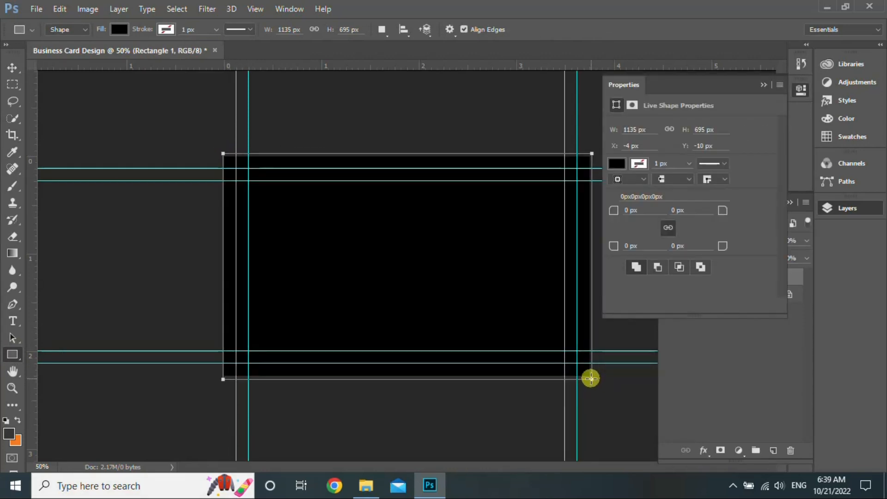
click(764, 84)
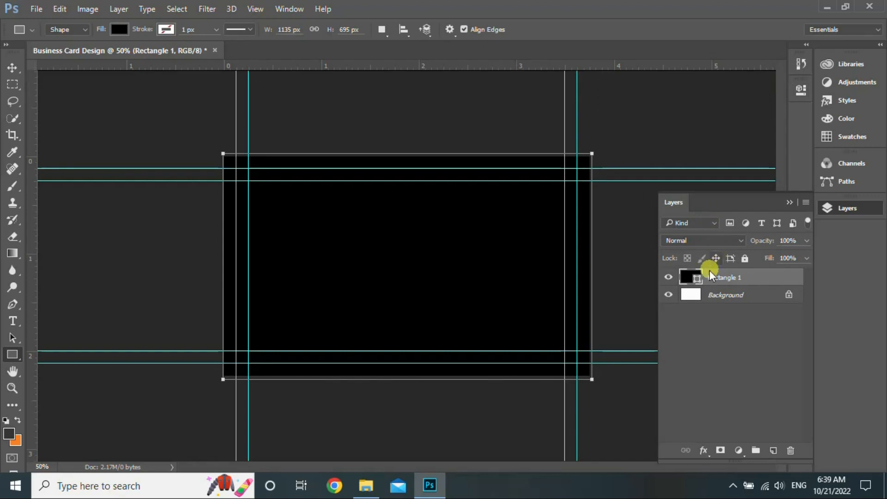
Fill the rectangle with dark grey #343335
double_click(696, 278)
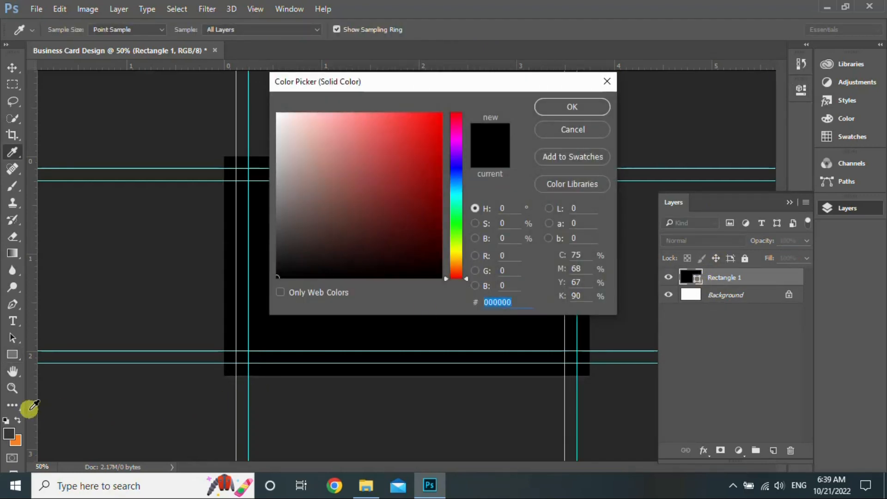
click(11, 431)
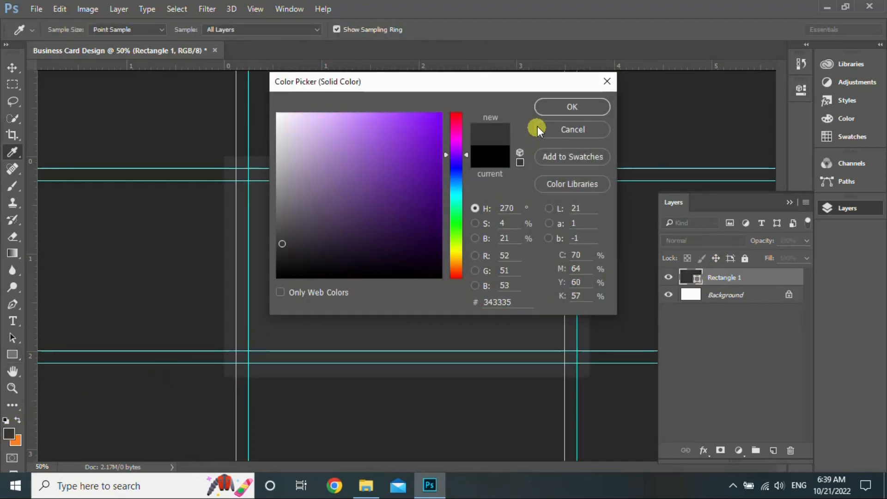
click(558, 110)
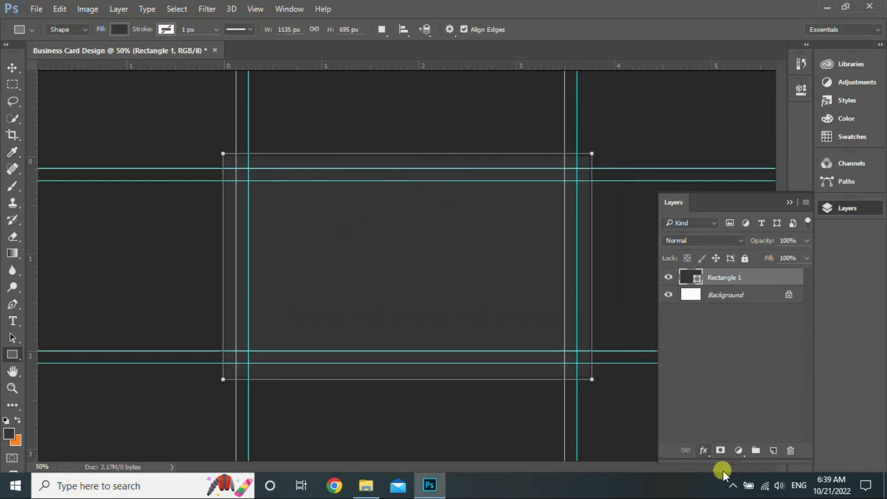
click(732, 486)
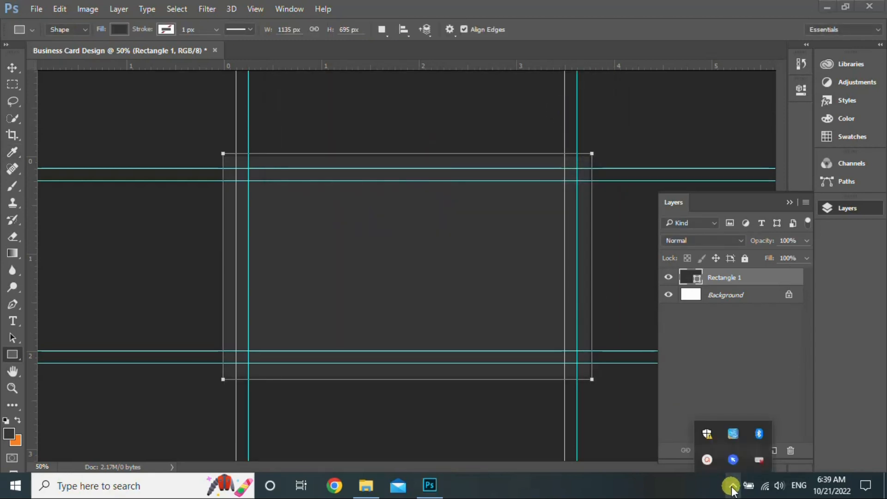
right_click(756, 459)
click(788, 399)
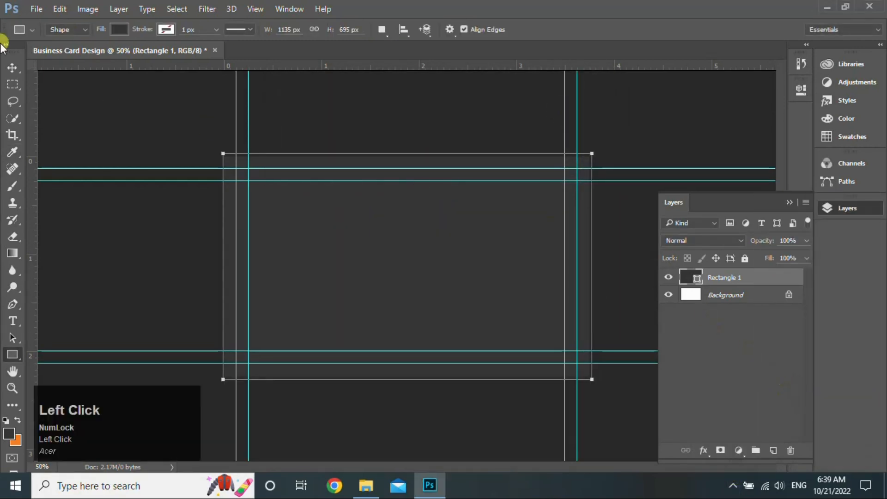
click(13, 67)
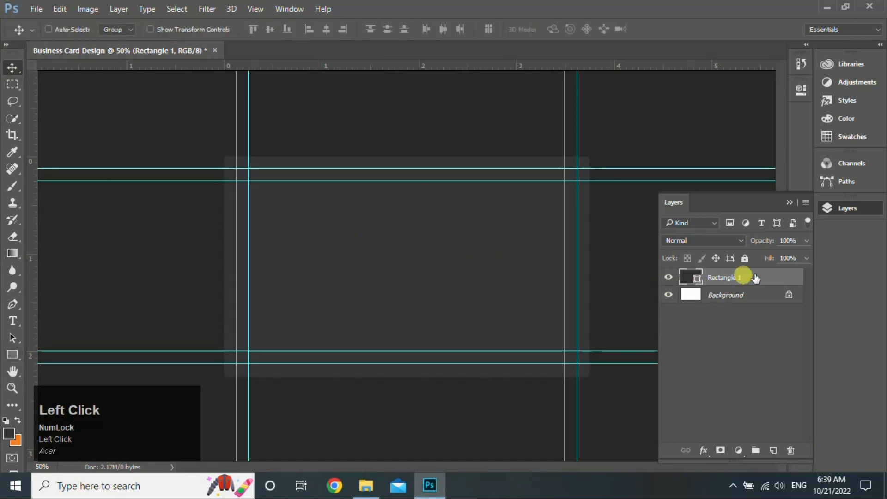
Duplicate Rectangle 1 and transform the copy into a narrow, lengthened strip tilted about -20°
drag(757, 279, 778, 452)
key(ctrl)
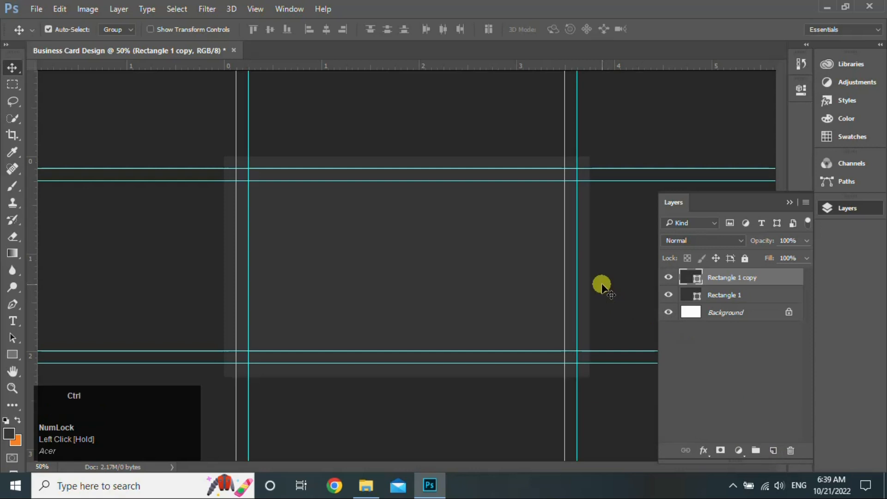
key(ctrl+t)
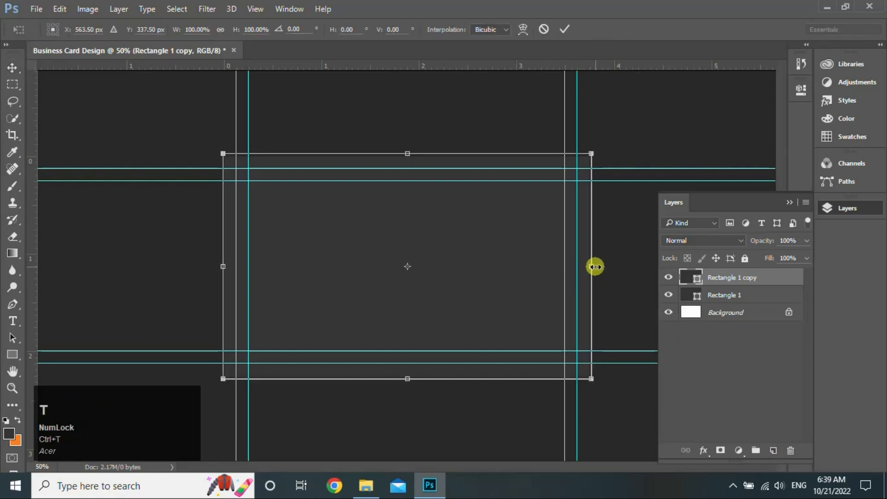
drag(595, 266, 362, 279)
drag(365, 398, 395, 359)
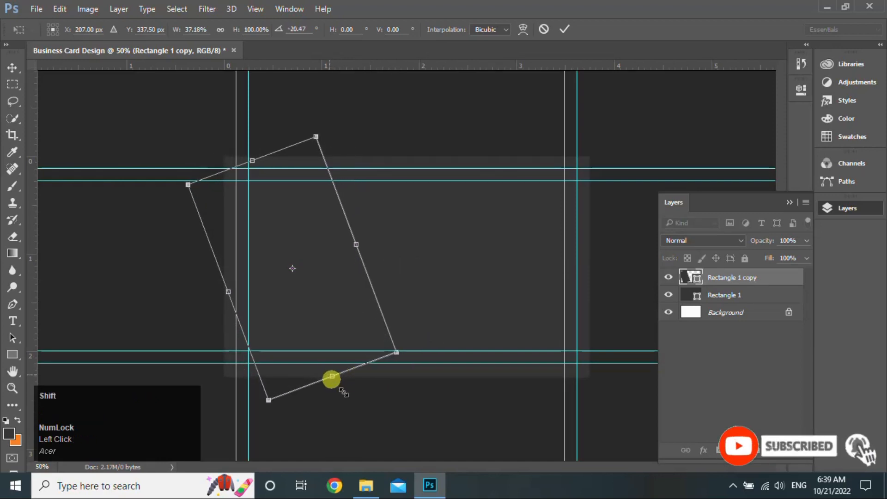
drag(332, 377, 344, 408)
drag(248, 161, 231, 134)
drag(228, 294, 188, 308)
click(564, 32)
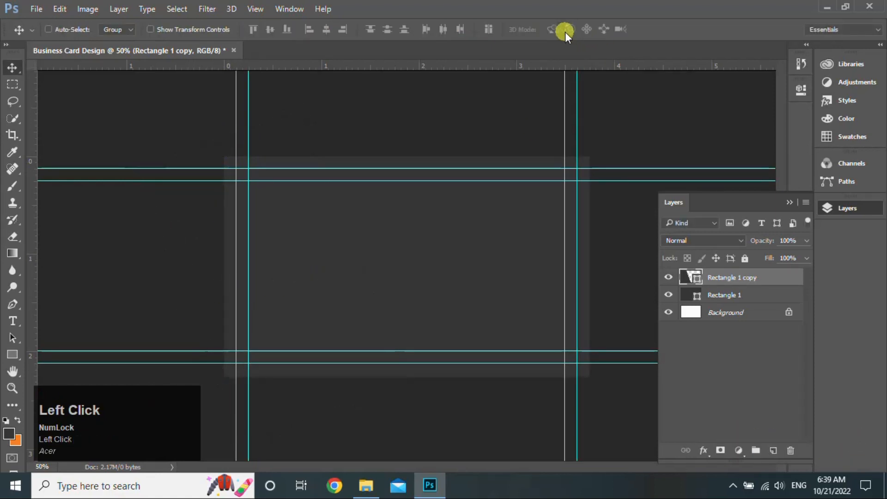
Give the strip a black drop shadow at a 180° angle and duplicate the layer
double_click(758, 279)
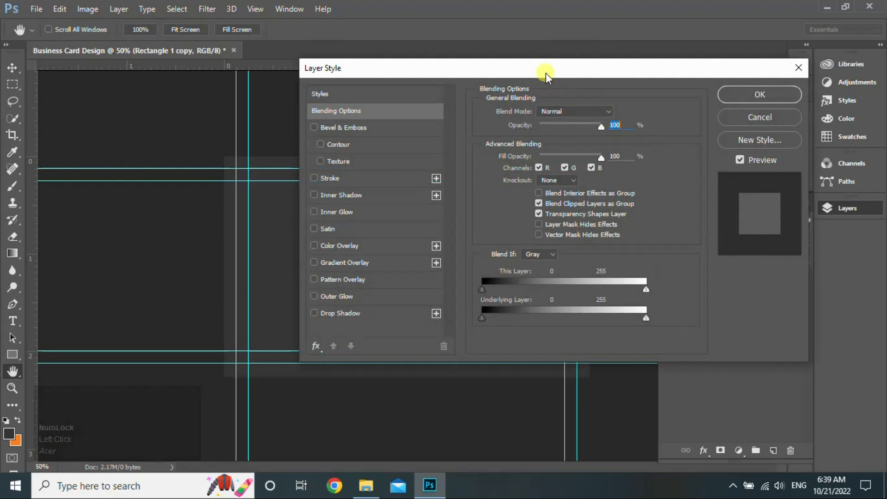
drag(545, 73, 796, 64)
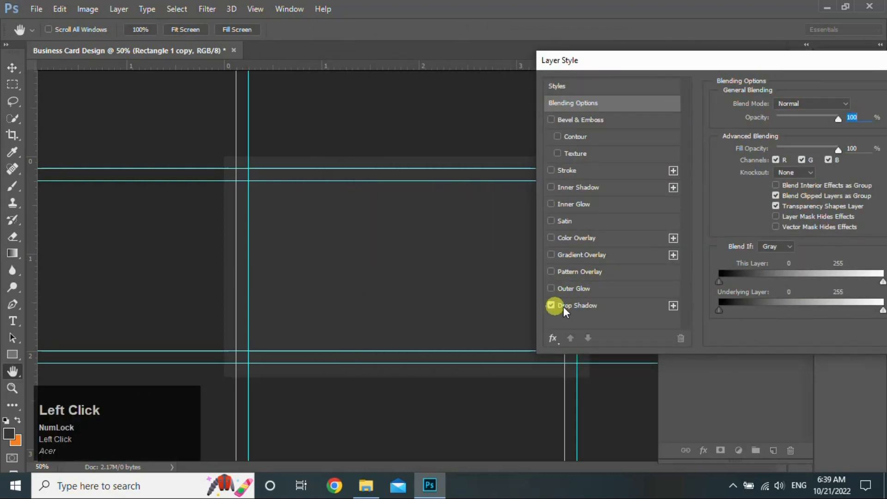
click(625, 308)
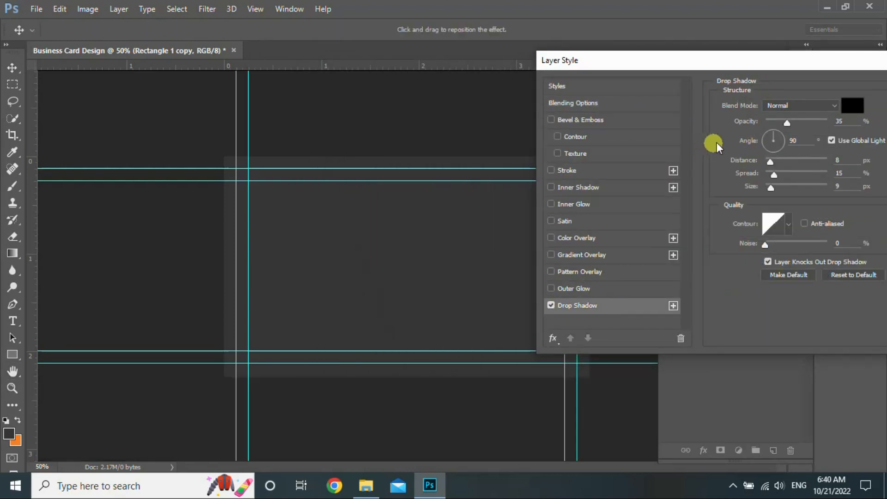
click(772, 137)
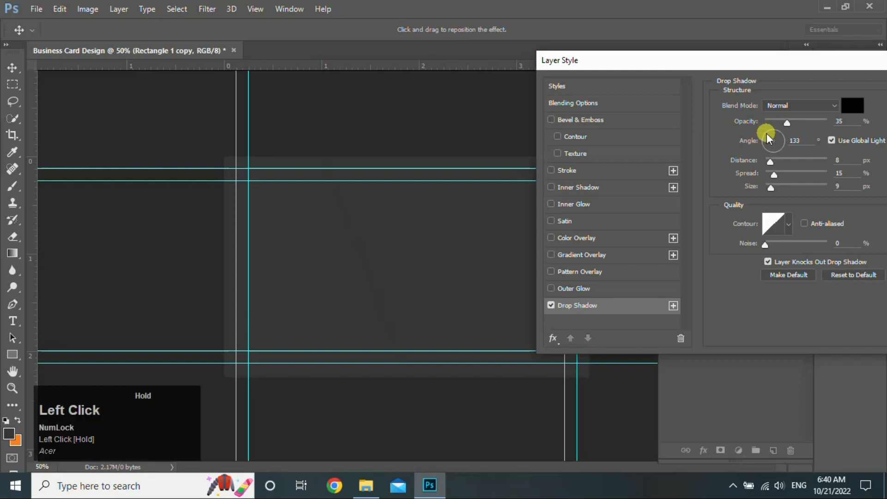
drag(761, 137, 758, 140)
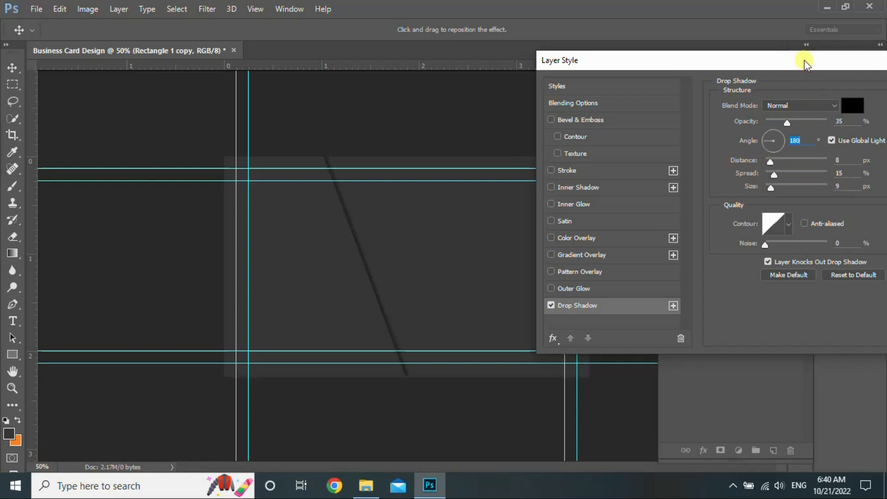
drag(798, 60, 605, 58)
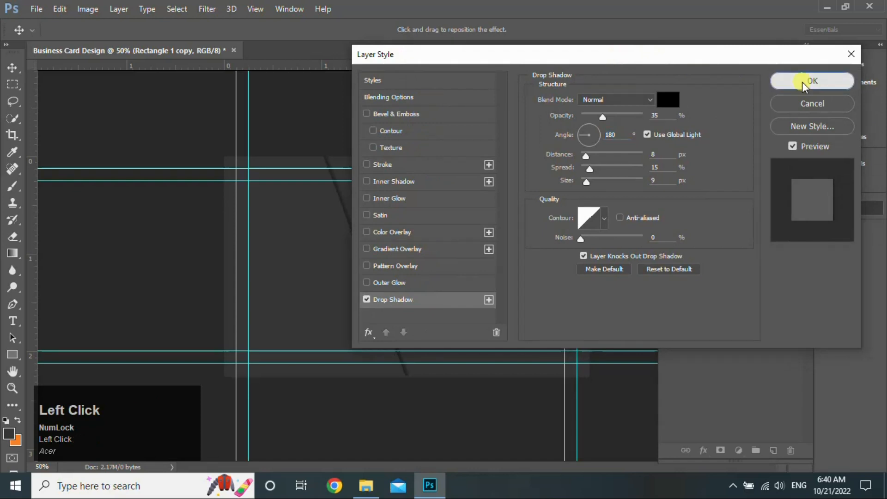
click(801, 81)
drag(769, 279, 775, 449)
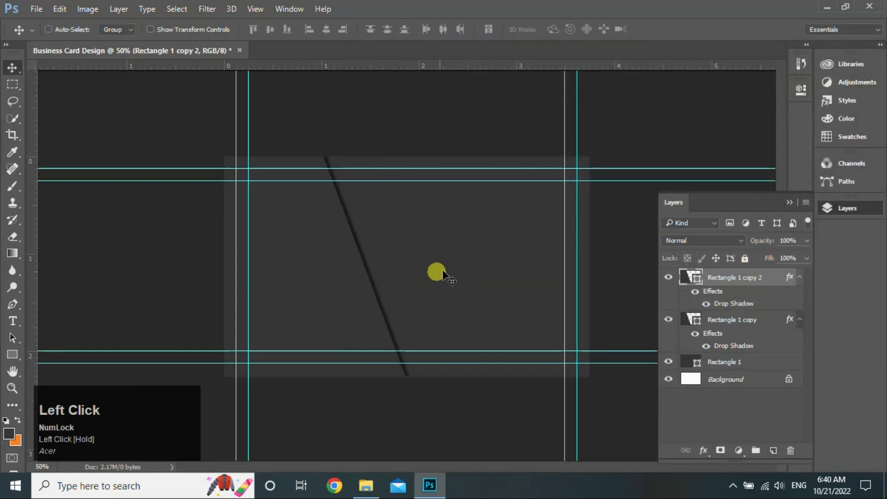
Shift the duplicate strip left toward the card edge and fill it orange
key(ctrl+t)
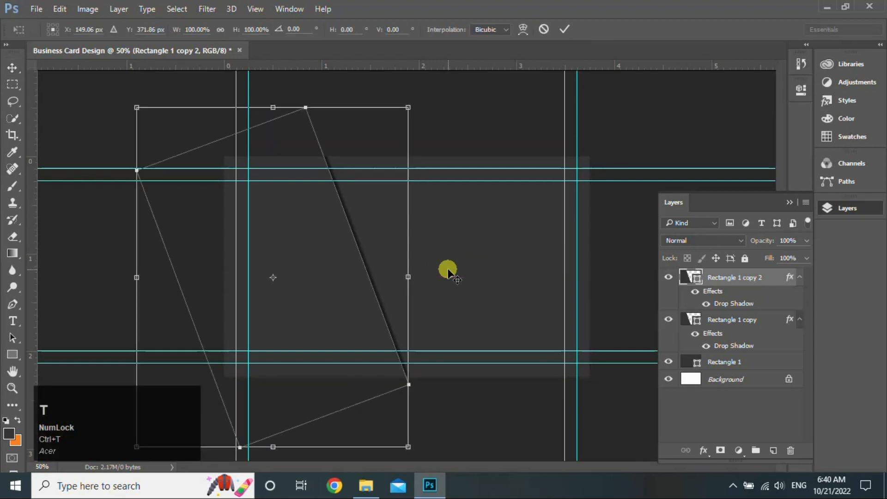
drag(338, 289, 309, 307)
click(563, 28)
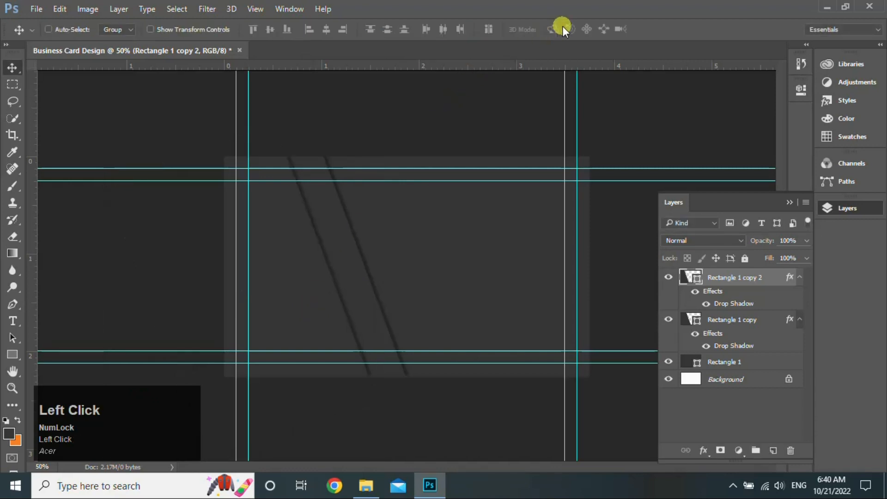
double_click(695, 278)
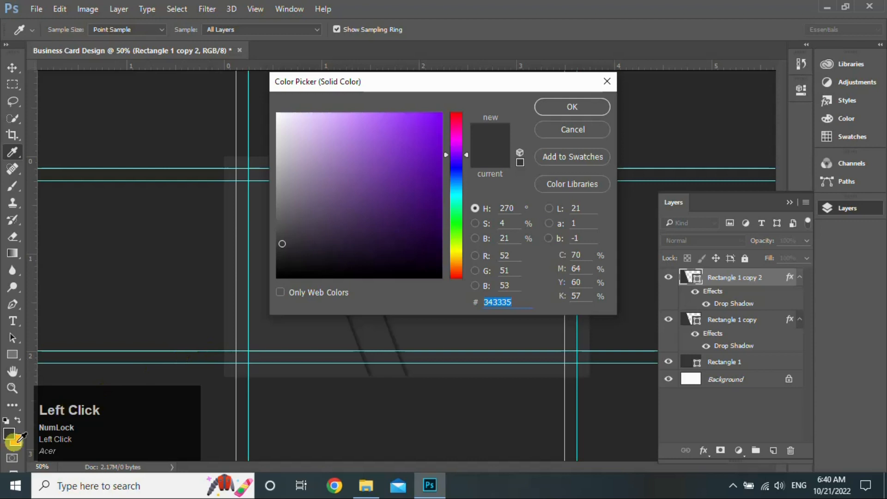
click(17, 441)
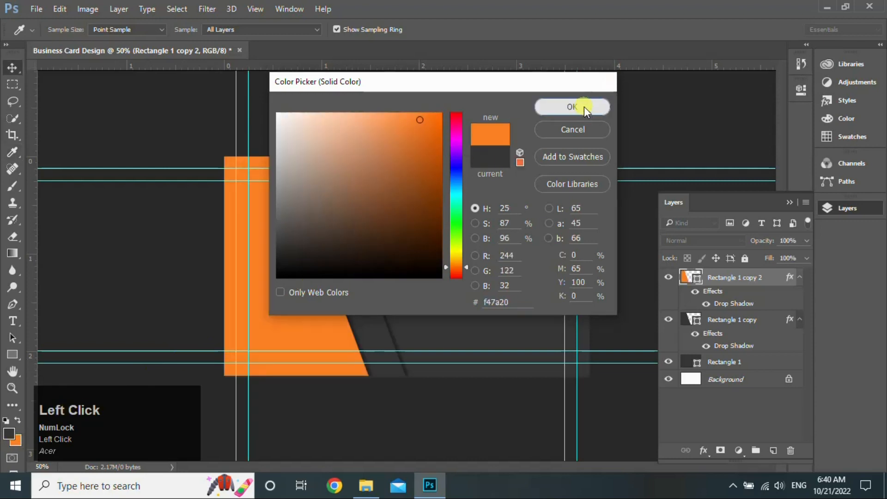
click(584, 106)
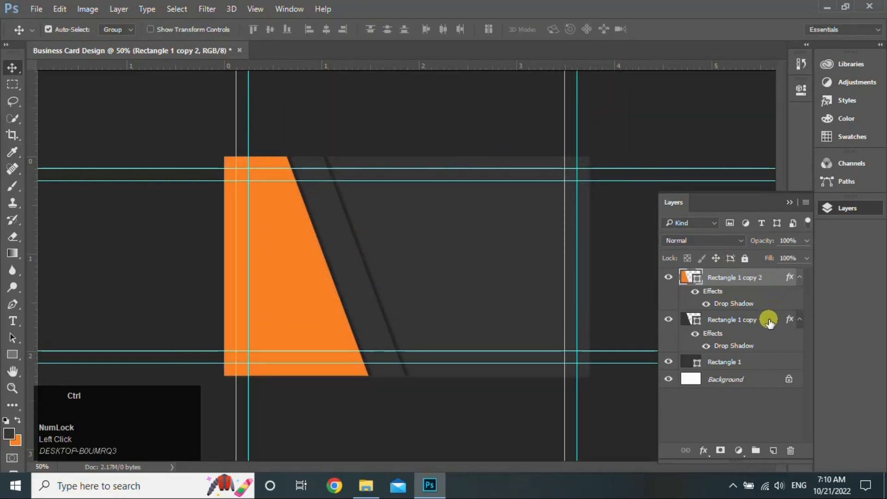
Widen both strips together to about 107.5%
ctrl+click(769, 322)
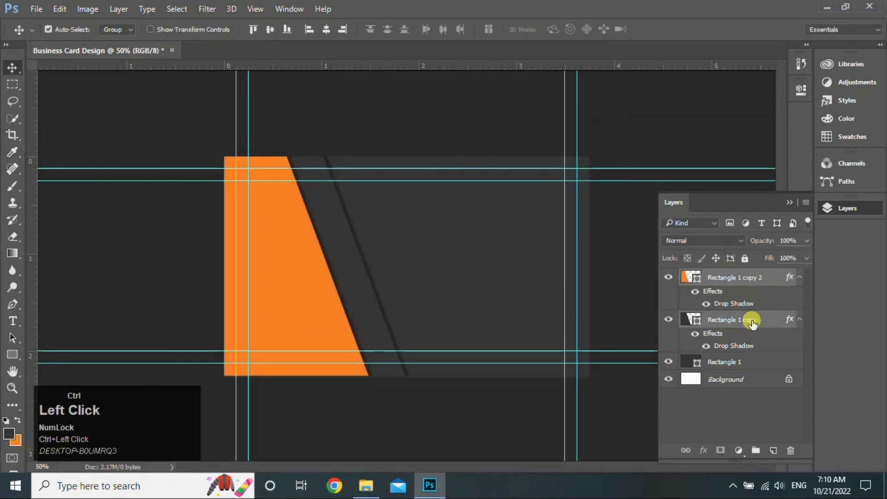
key(ctrl+t)
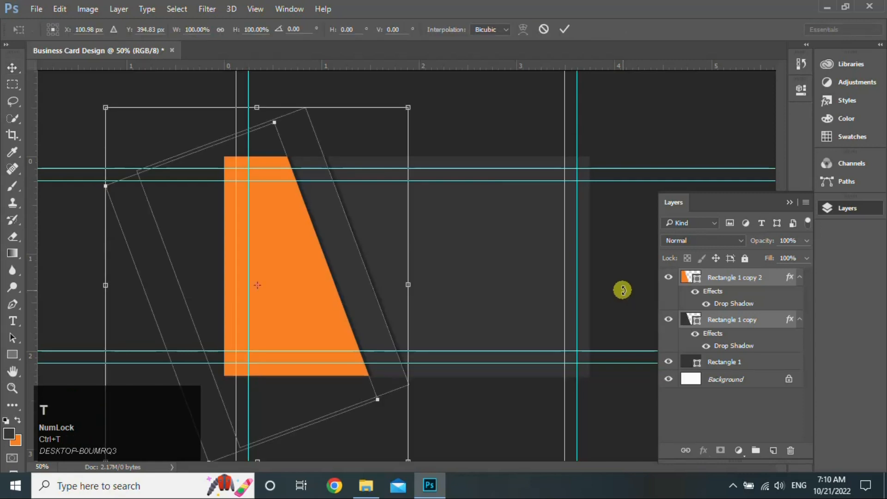
drag(408, 285, 430, 285)
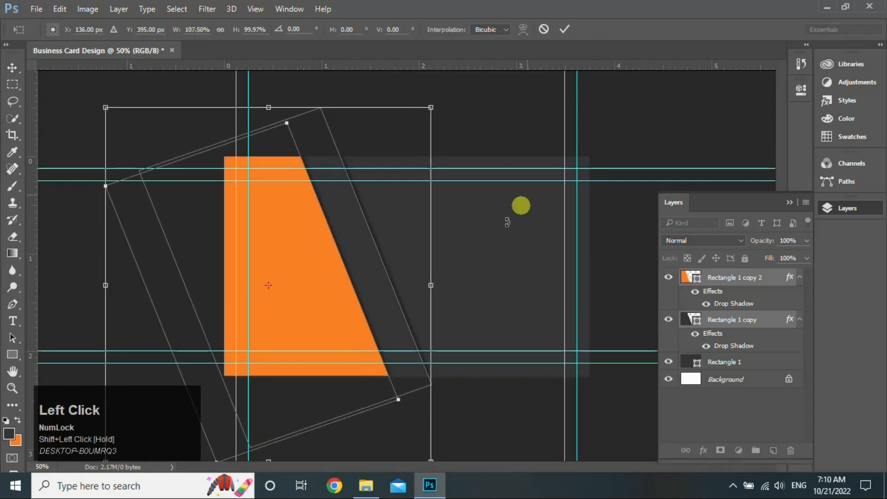
click(565, 28)
click(750, 285)
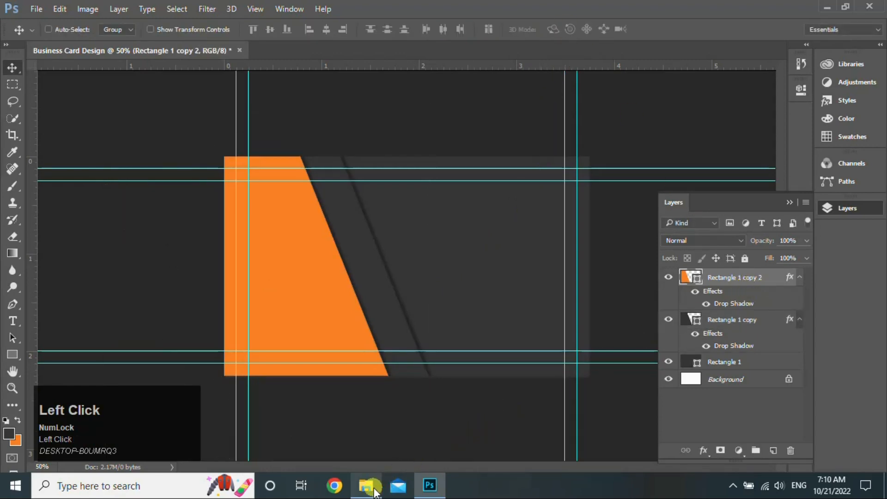
click(366, 485)
Place the Logo_2-removebg-preview image onto the card and shrink it
click(567, 286)
drag(561, 307, 465, 285)
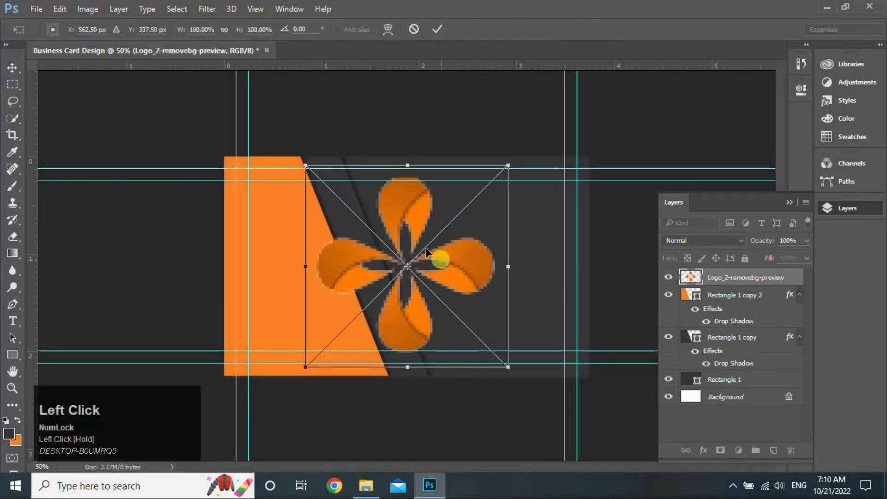
drag(303, 167, 458, 209)
key(Return)
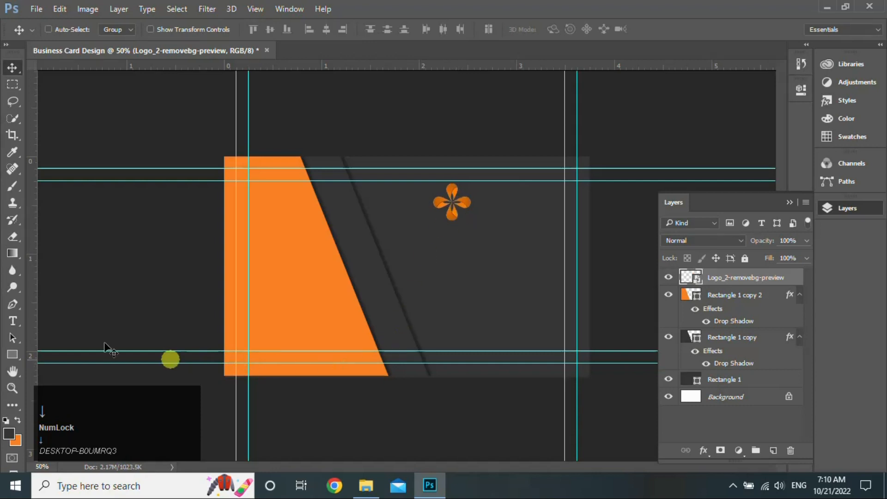
Type bold 'Brand Name' text beside the logo
click(12, 320)
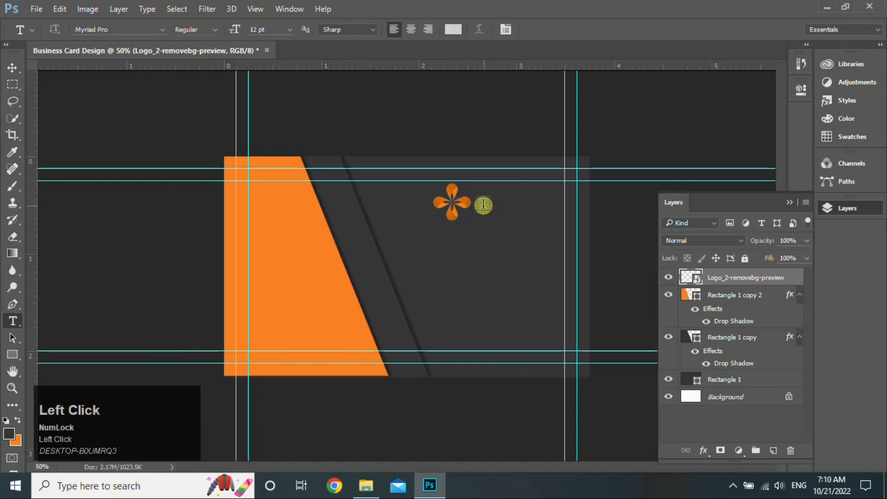
click(483, 204)
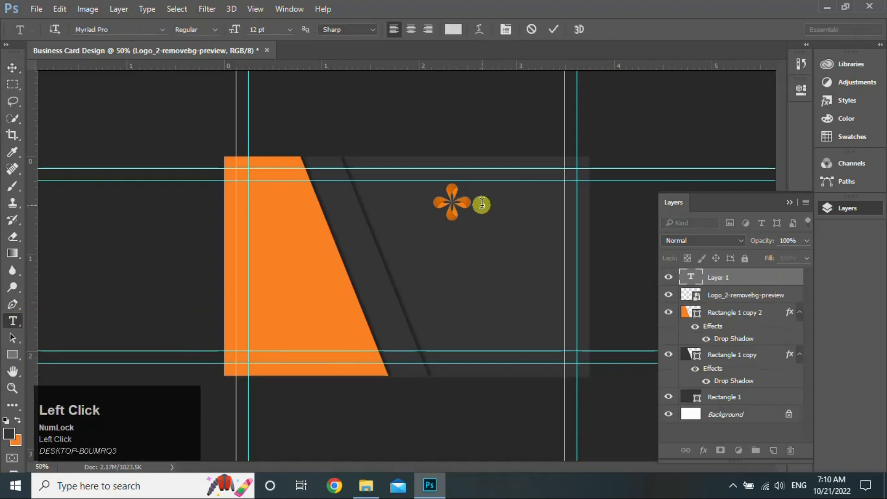
click(215, 32)
click(217, 124)
key(Caps_Lock)
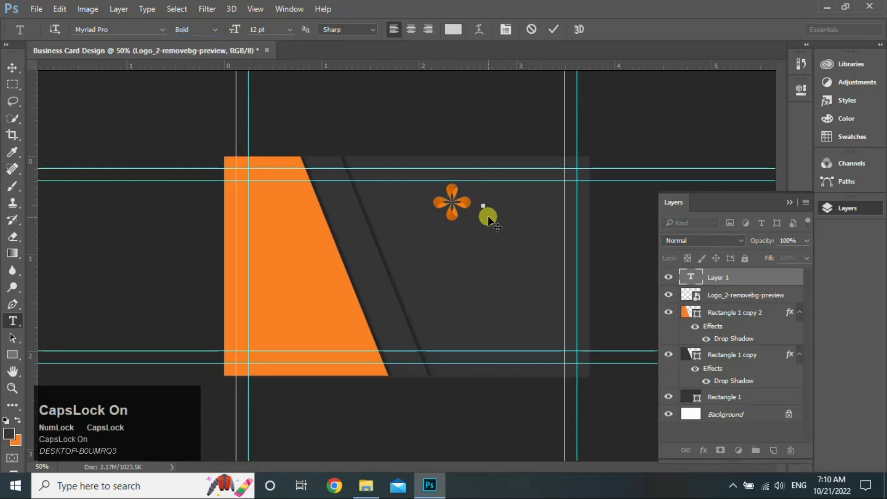
text(B)
key(Caps_Lock)
text(rand)
key(Caps_Lock)
text(N)
key(Caps_Lock)
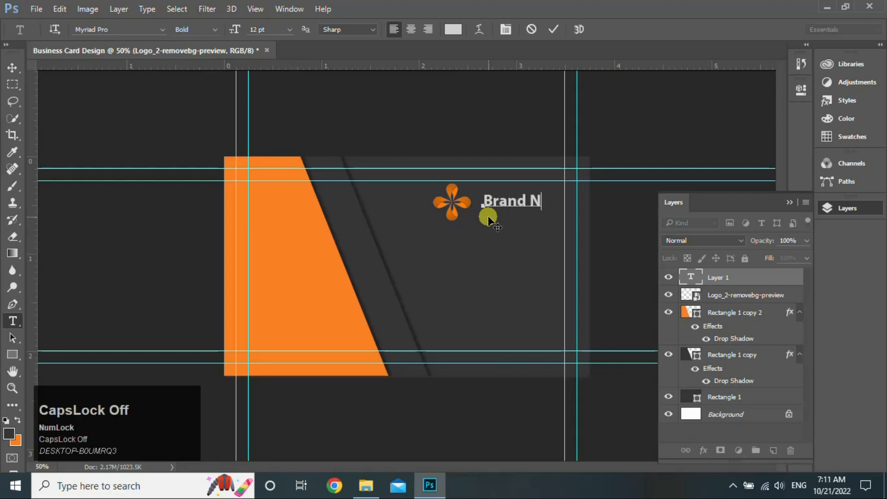
text(ame)
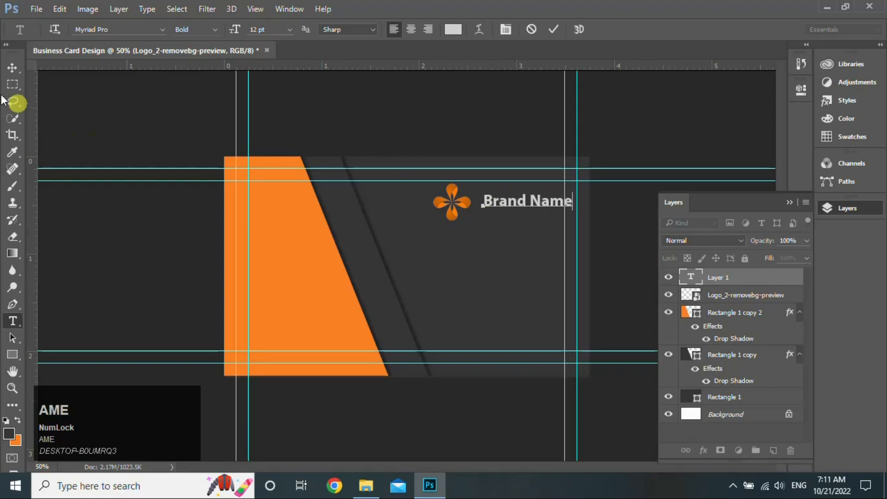
click(17, 72)
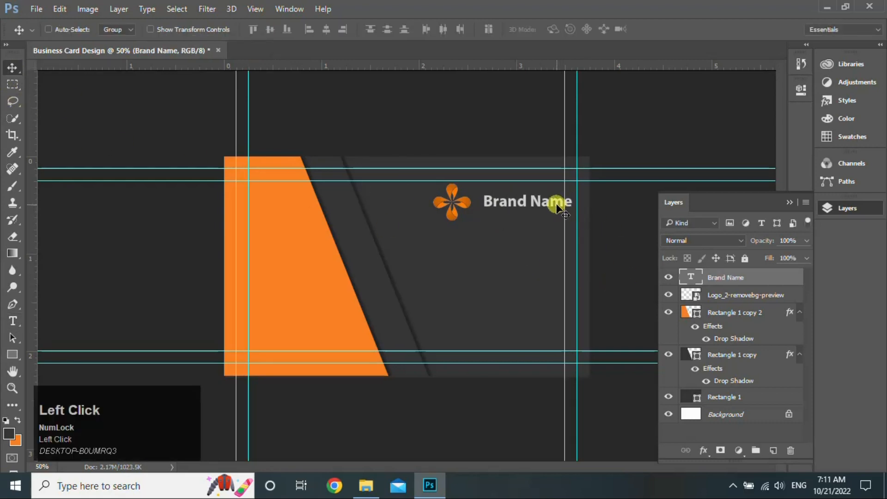
Shift Brand Name left, scale it to about 85%, and duplicate it directly below
drag(557, 206, 550, 208)
key(ctrl+t)
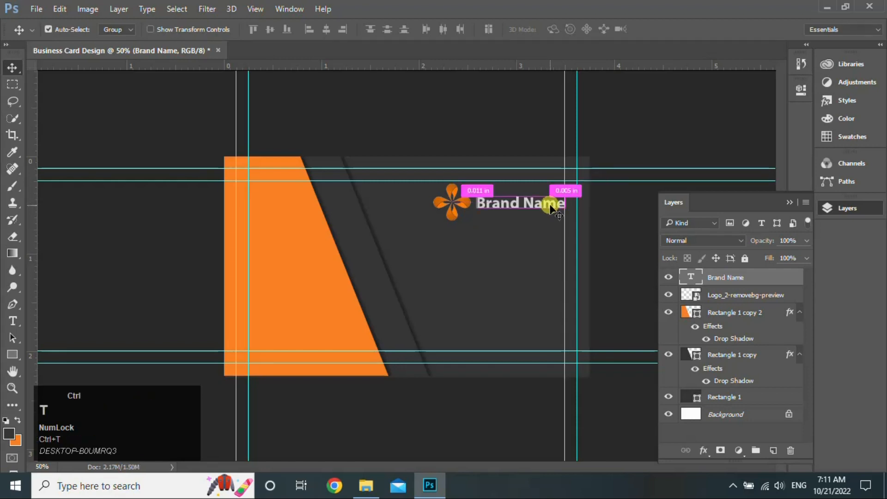
drag(565, 213, 552, 214)
key(Return)
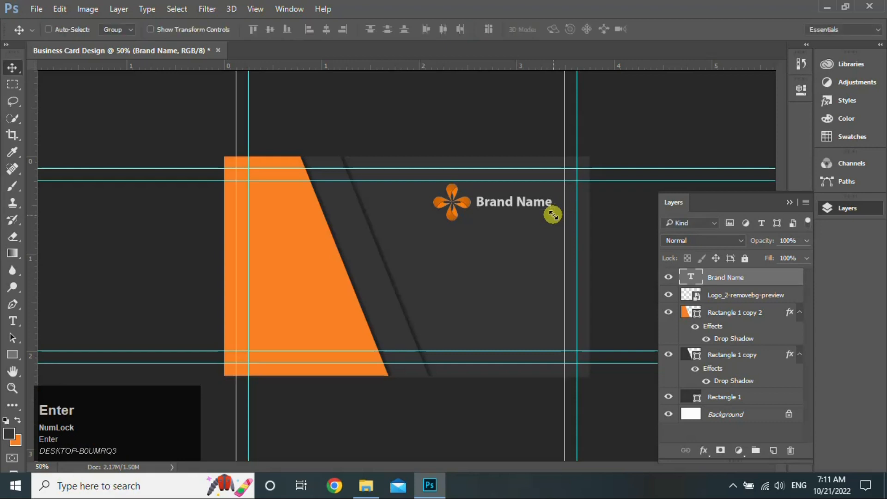
key(Down)
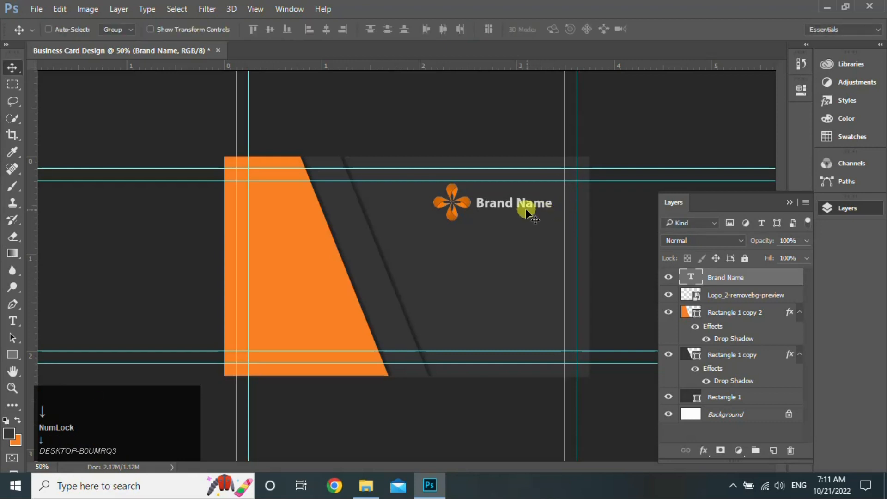
drag(527, 204, 525, 215)
key(Down)
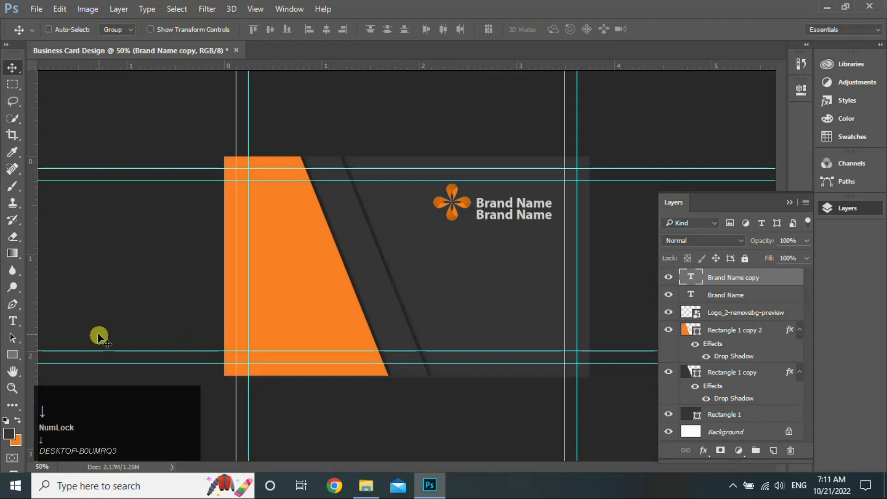
Replace the copy with 'Your Tag Line Here' in Regular weight and scale it down
click(12, 321)
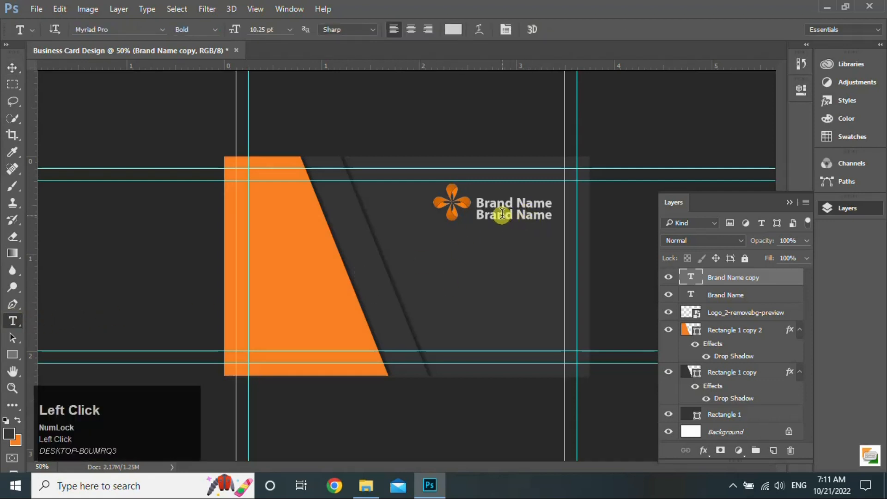
key(ctrl+a)
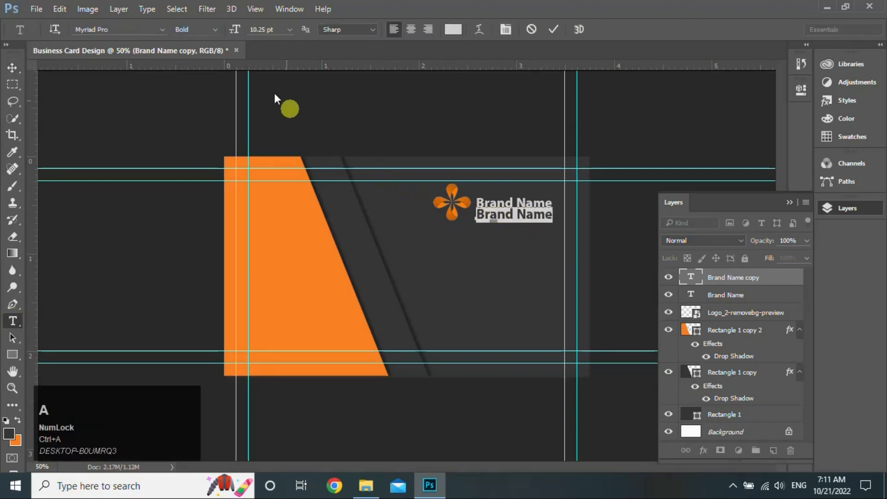
click(220, 32)
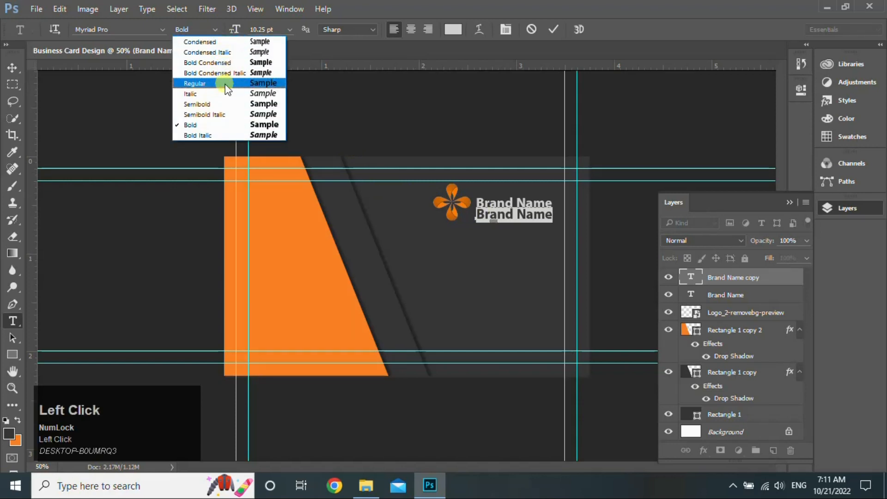
click(196, 85)
text(Your)
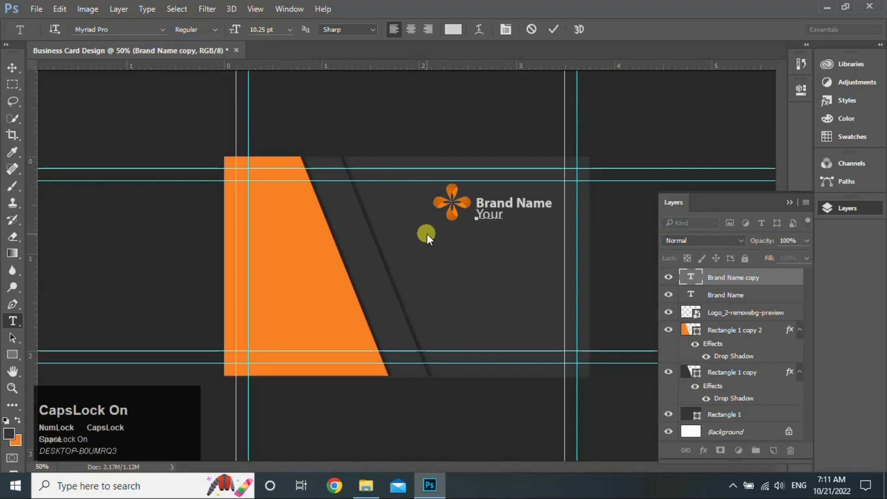
text( Tag Iine Here)
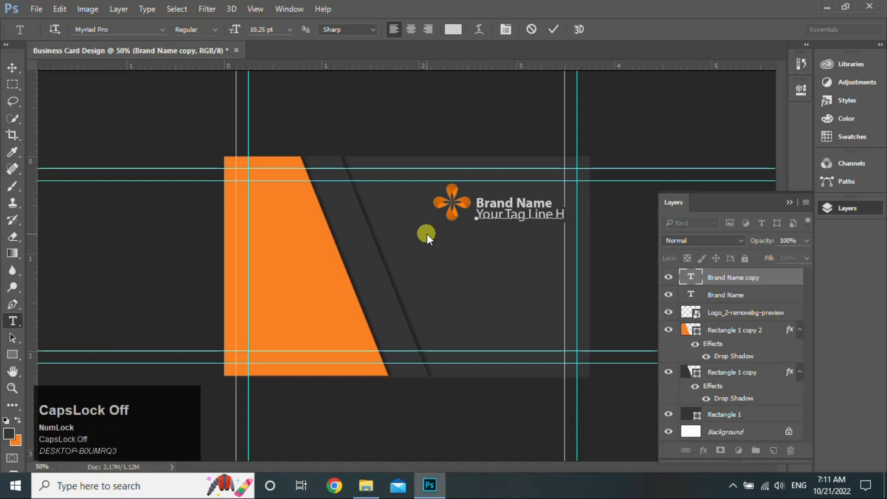
click(12, 67)
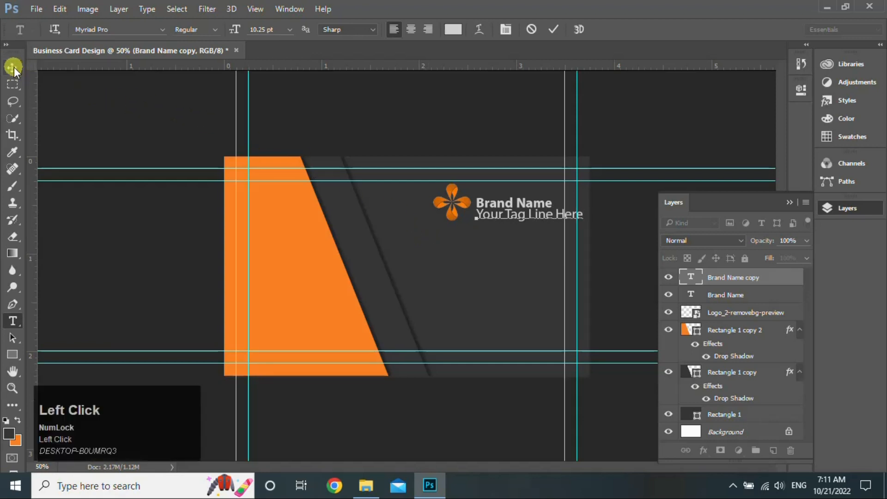
key(ctrl+t)
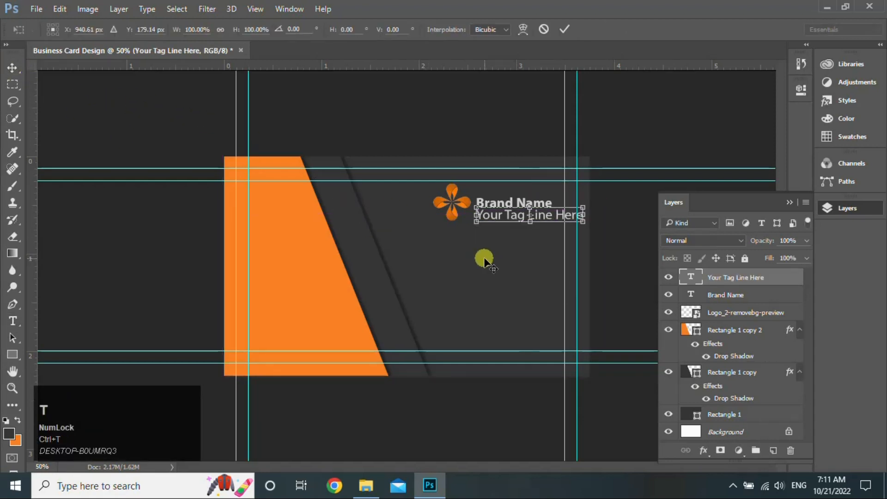
drag(584, 224, 547, 228)
drag(547, 228, 544, 218)
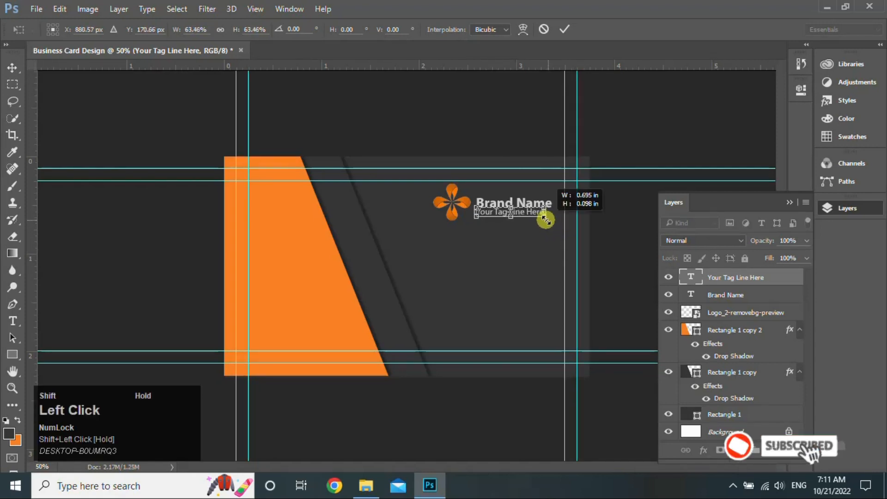
click(561, 34)
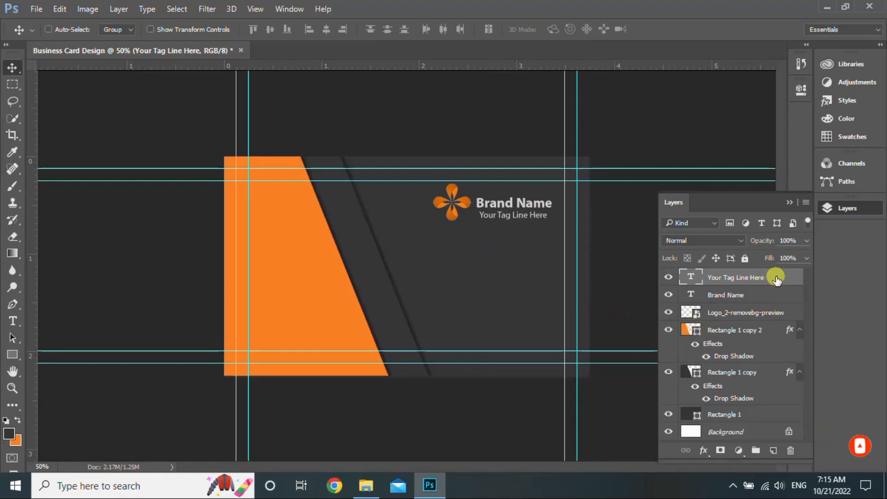
Scale the logo, Brand Name and tag line together to about 82%
ctrl+click(781, 312)
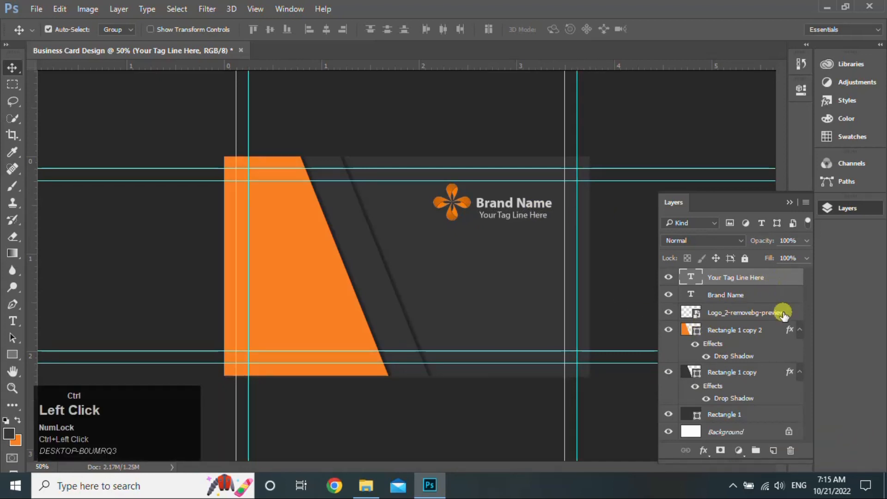
ctrl+click(762, 296)
key(ctrl+t)
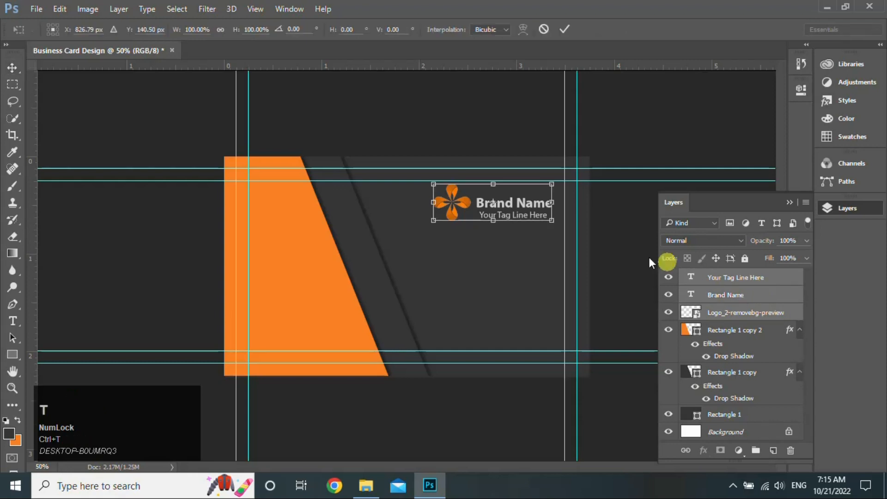
drag(555, 222, 531, 204)
key(Return)
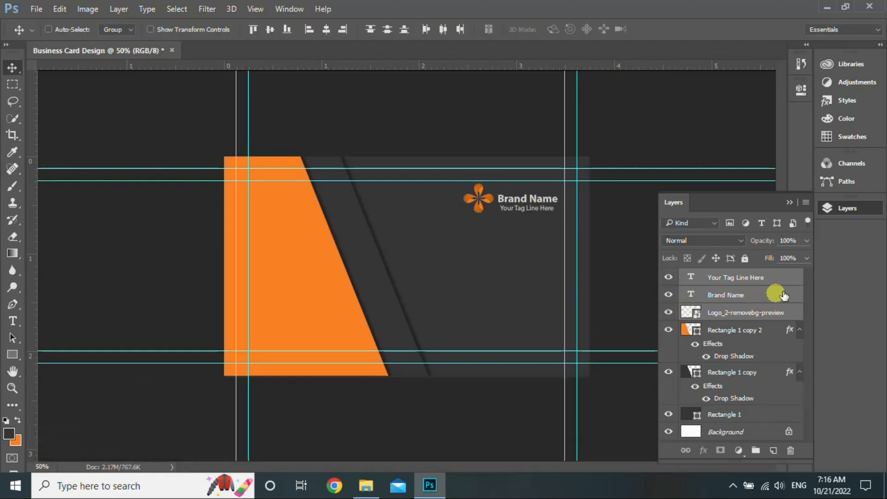
click(779, 282)
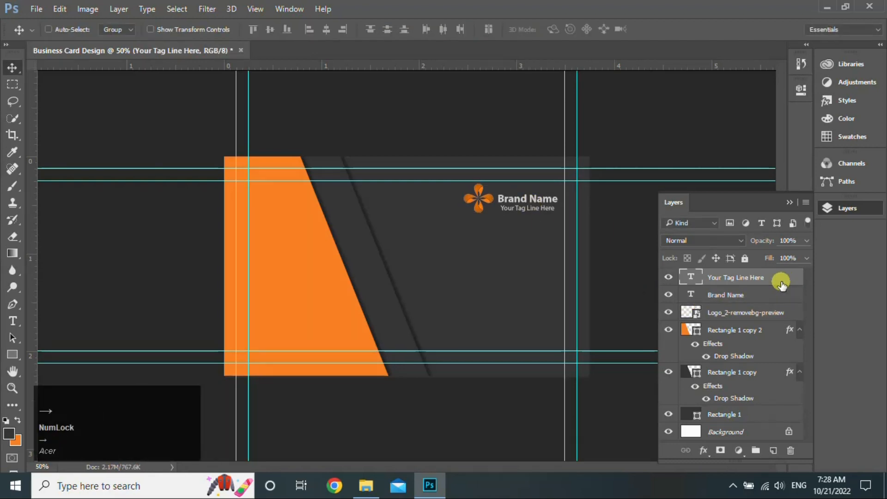
Drag the Cell, Email, Location icon 1 and website_smble-removebg-preview images onto the card
click(366, 485)
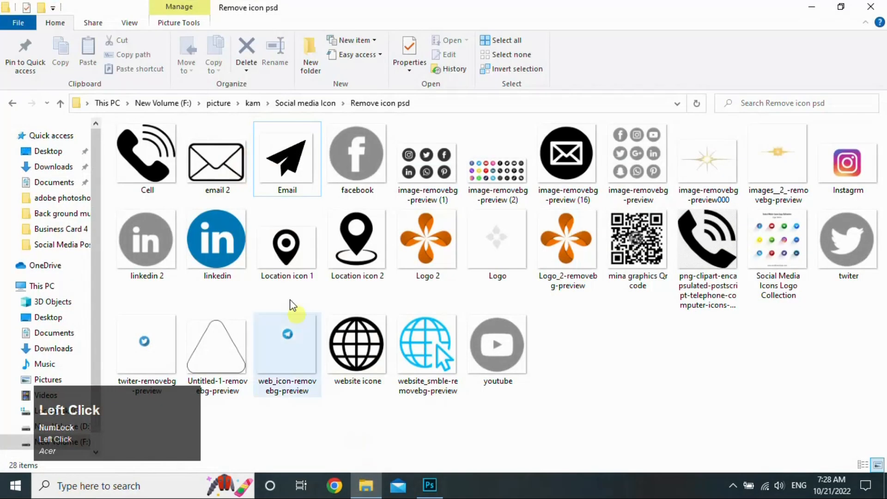
click(166, 183)
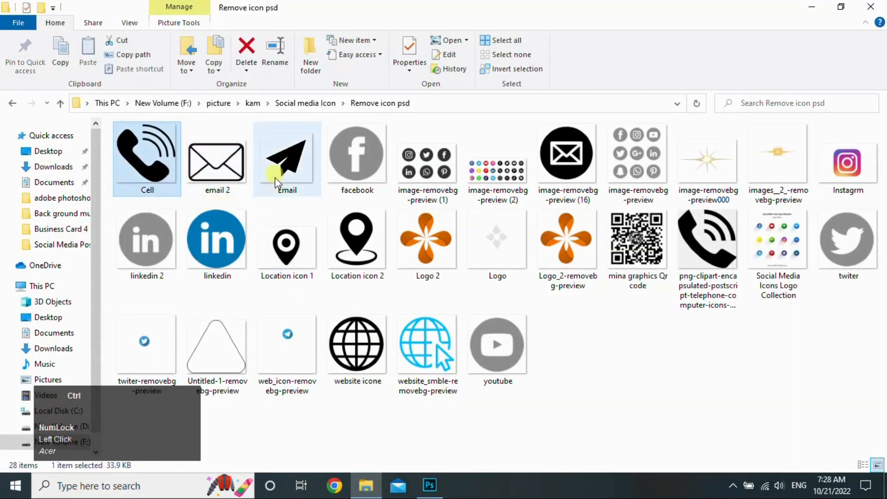
ctrl+click(293, 172)
ctrl+click(304, 266)
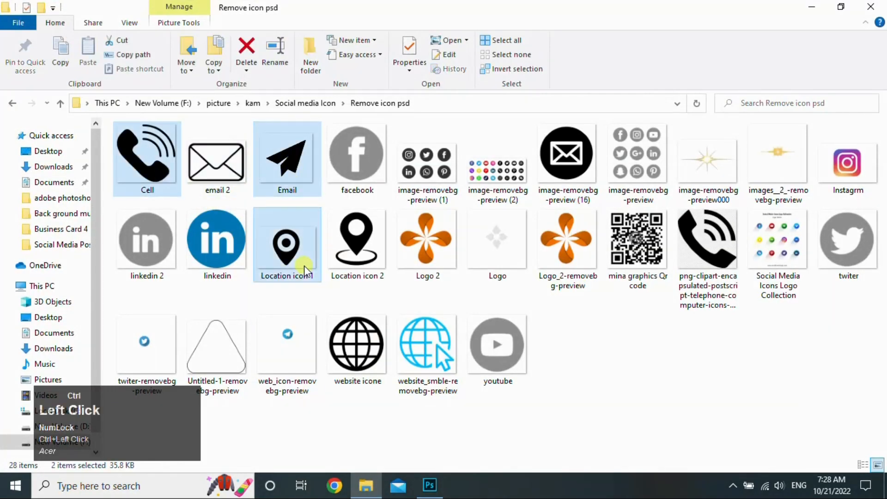
ctrl+click(444, 367)
drag(444, 367, 422, 274)
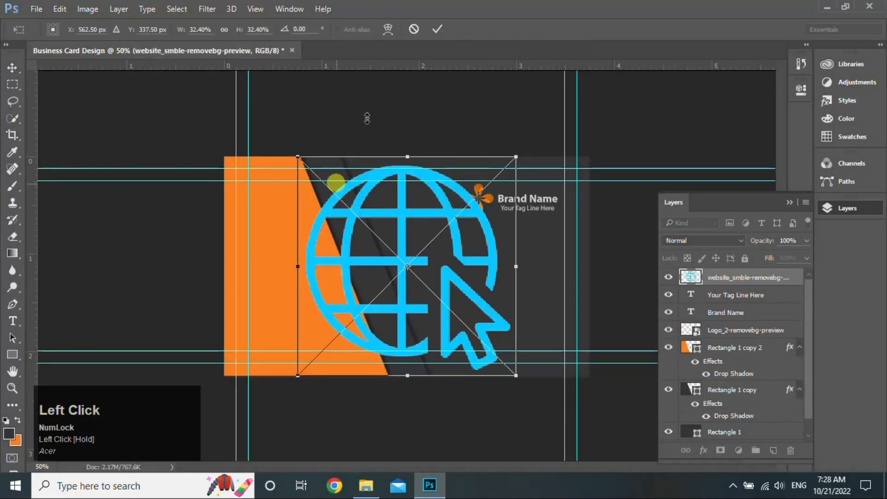
Commit the placed globe, phone, email and location pin icons
click(439, 28)
click(439, 27)
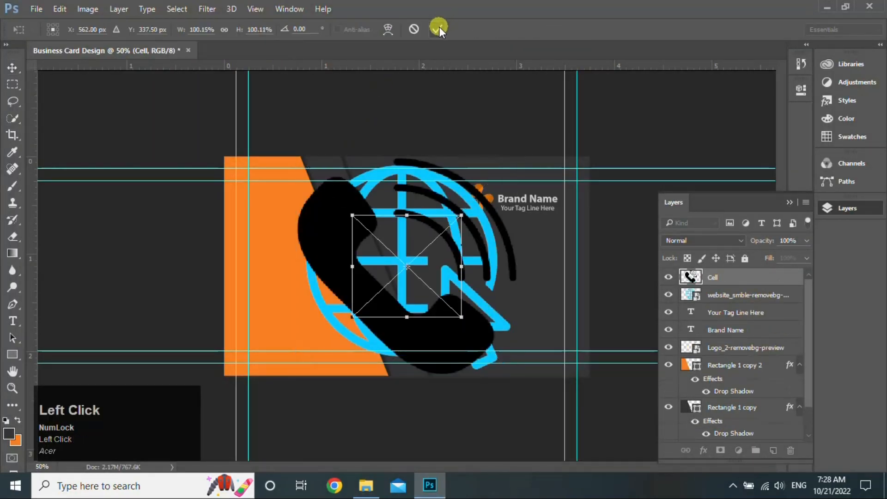
click(439, 28)
click(439, 29)
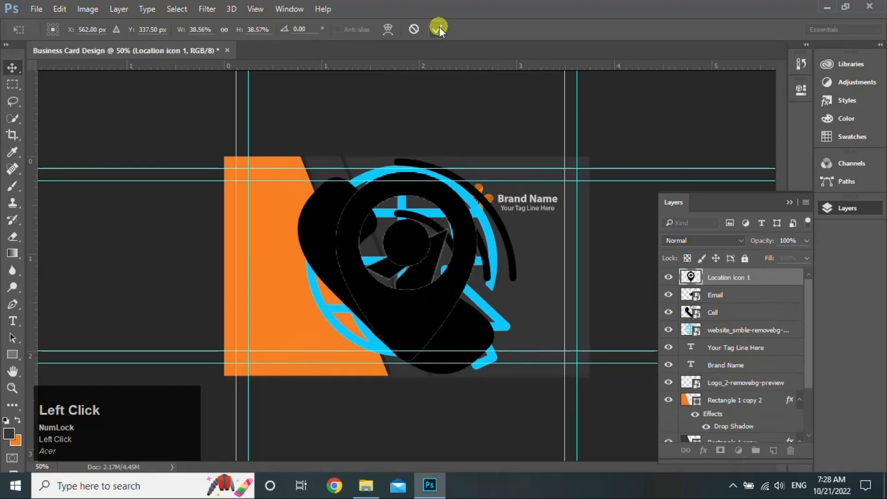
Scale the four contact icons together down to about 16%
ctrl+click(736, 294)
ctrl+click(738, 312)
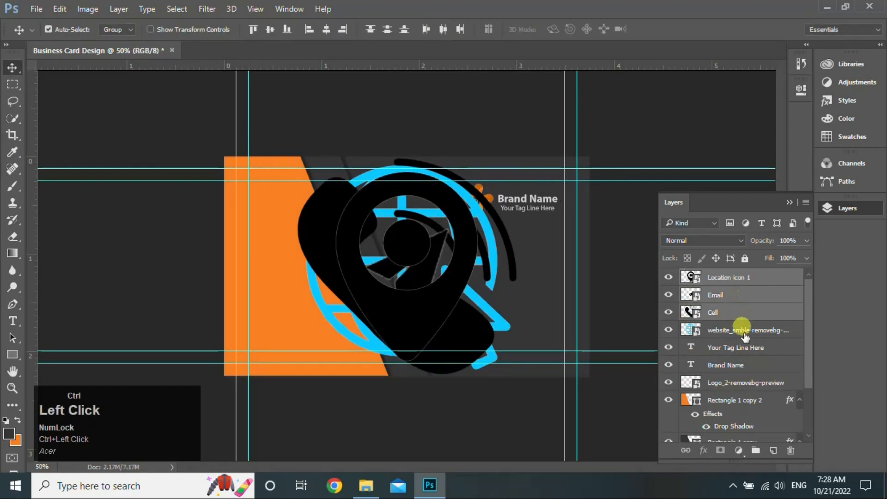
ctrl+click(744, 331)
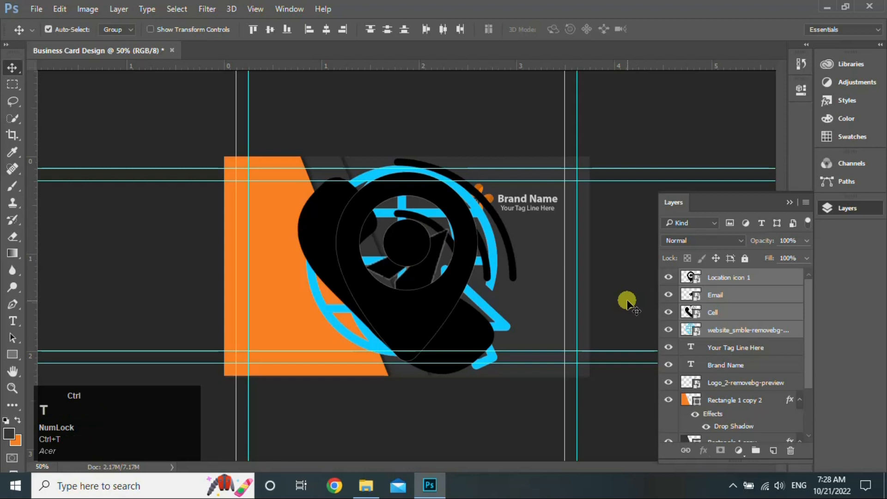
key(ctrl+t)
click(296, 159)
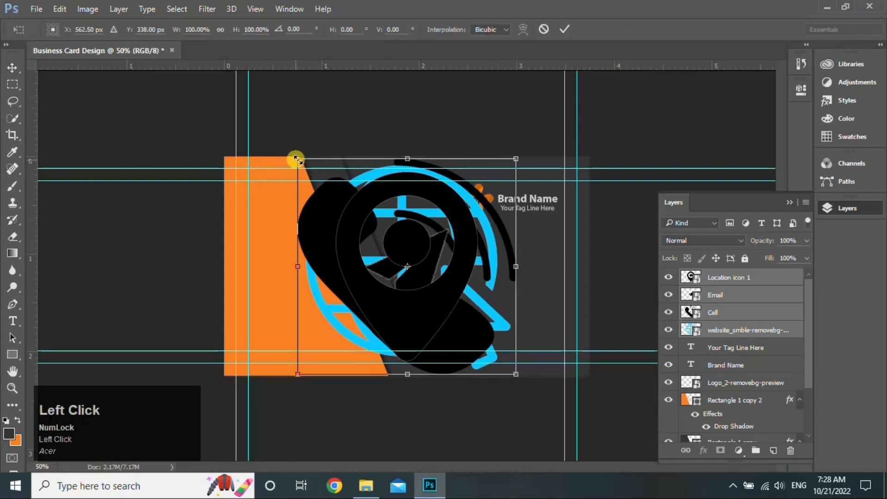
drag(296, 159, 357, 225)
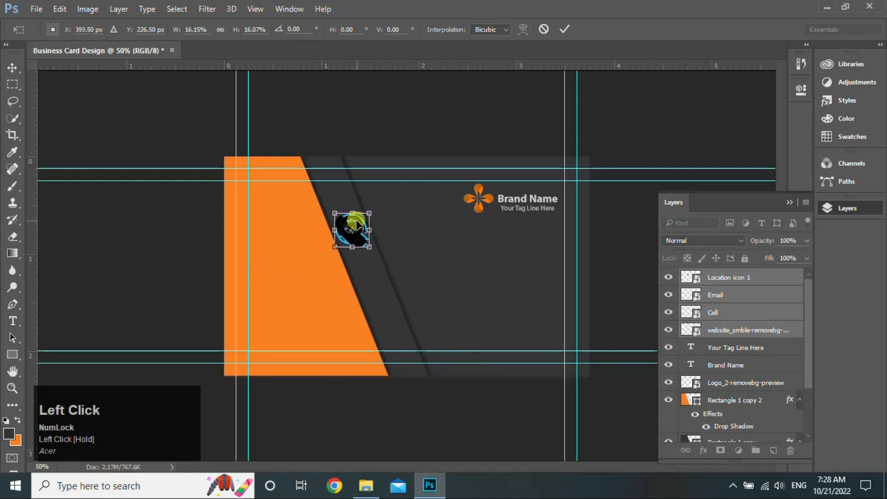
click(565, 31)
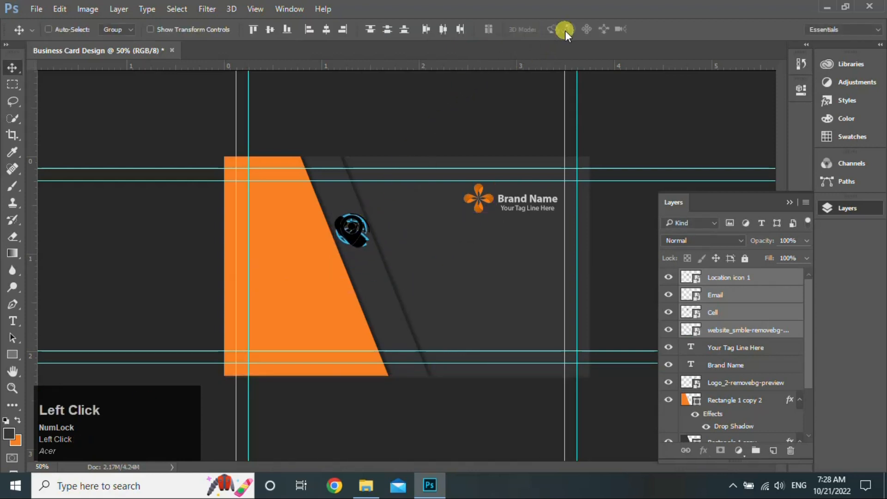
Position the globe, email and phone icons in a column down the strip's slanted edge
click(742, 335)
drag(364, 236, 400, 341)
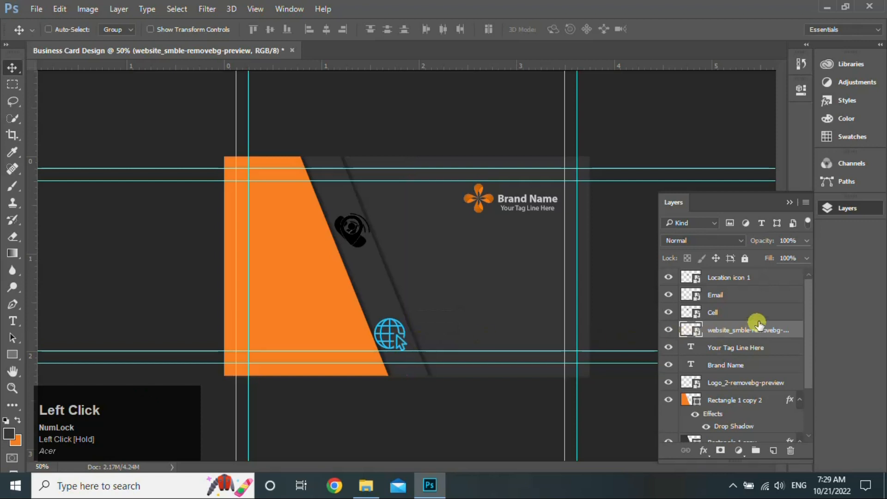
click(737, 300)
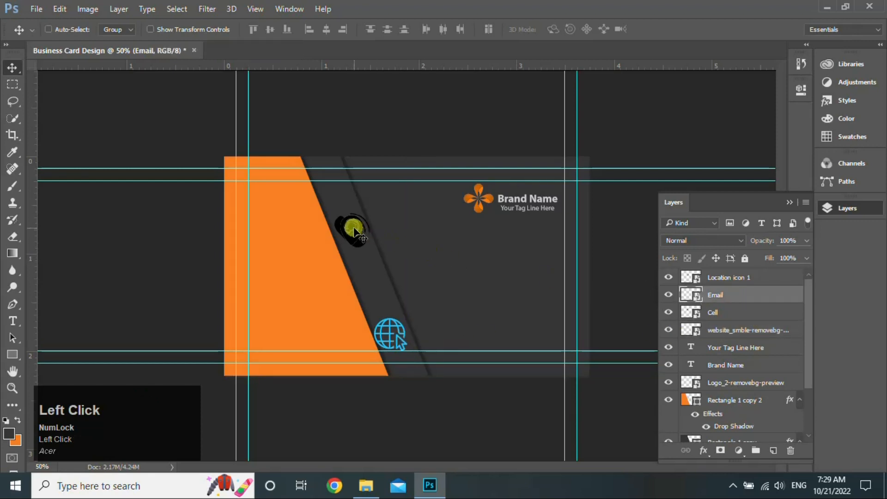
drag(353, 231, 376, 297)
click(723, 312)
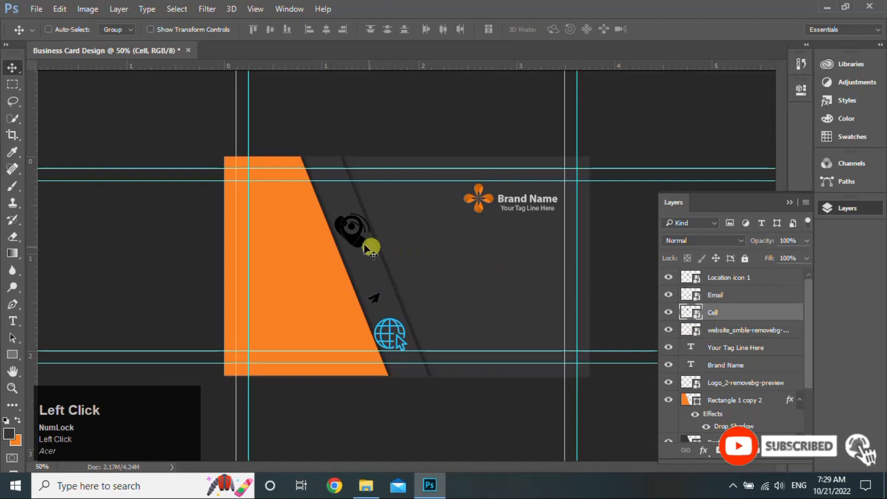
drag(365, 247, 374, 281)
click(682, 279)
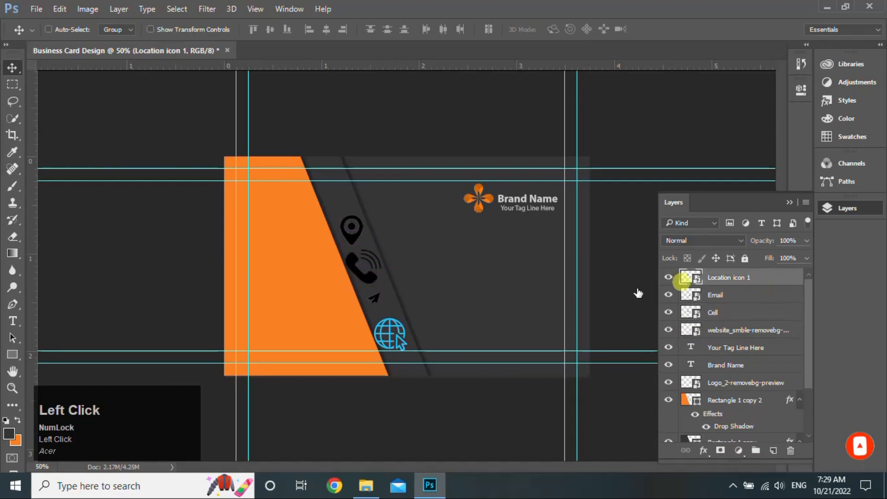
Shrink the location pin icon and make it white with a Color Overlay
click(623, 292)
key(ctrl+t)
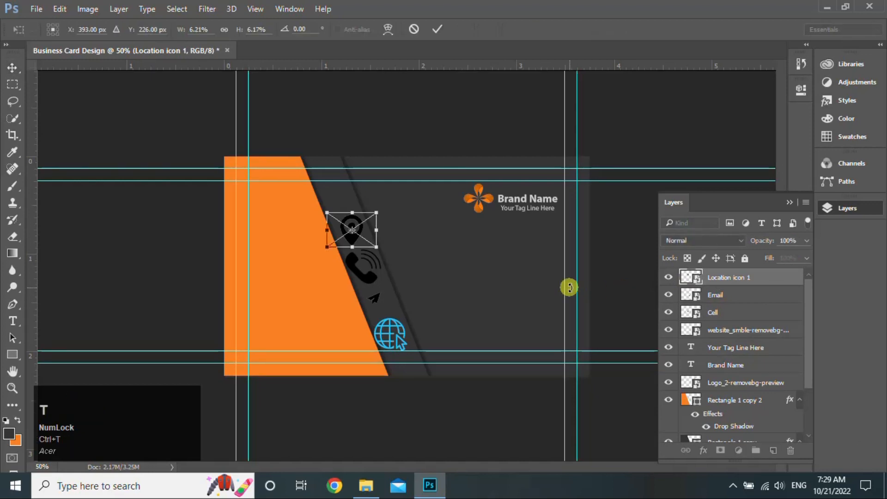
drag(377, 248, 777, 283)
click(441, 34)
double_click(777, 283)
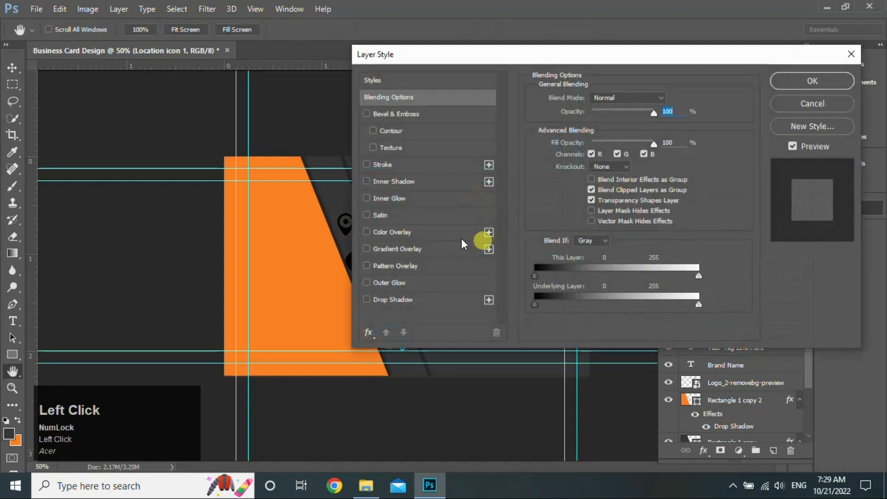
click(367, 232)
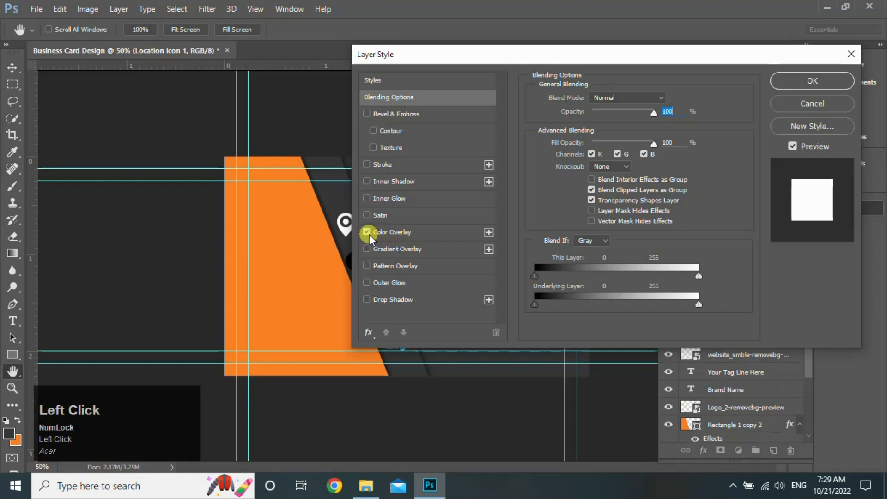
click(813, 81)
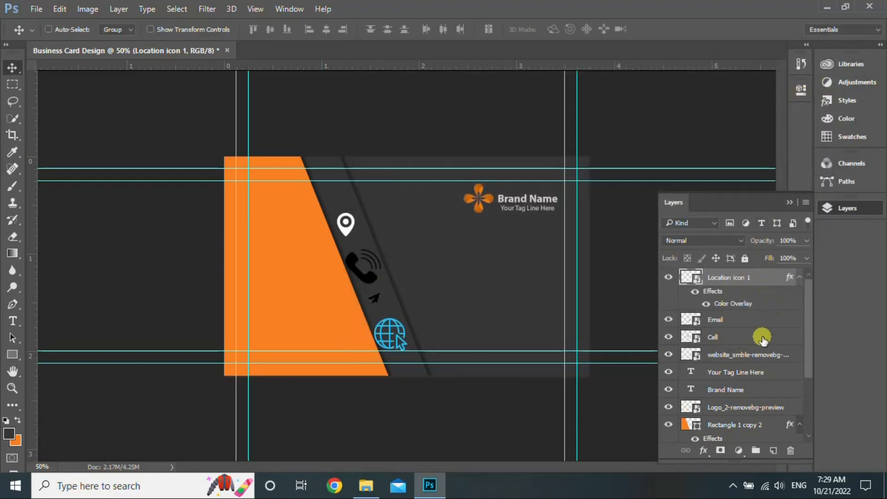
Shrink the phone icon, line it up below the pin, and make it white with a Color Overlay
drag(762, 339, 751, 311)
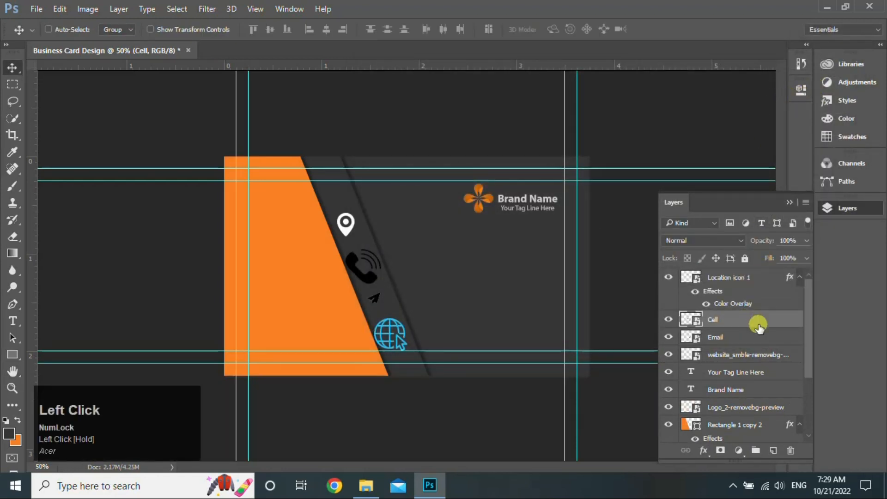
key(ctrl+t)
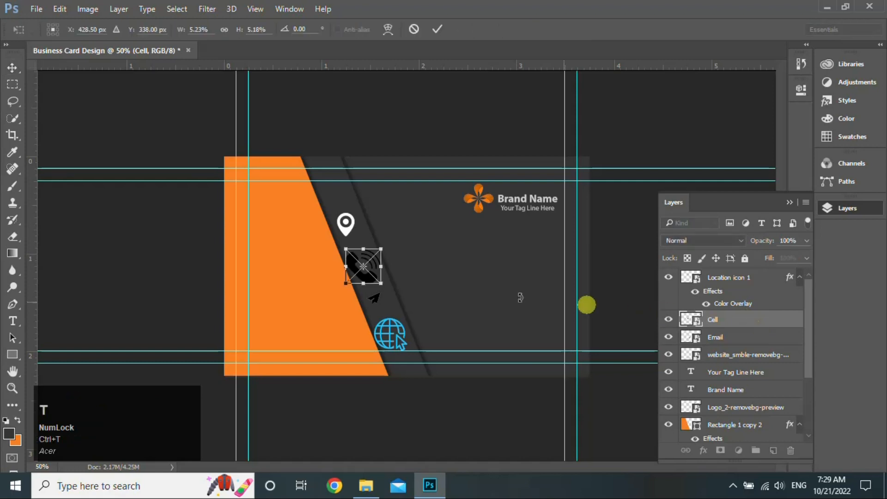
drag(380, 284, 373, 268)
click(437, 29)
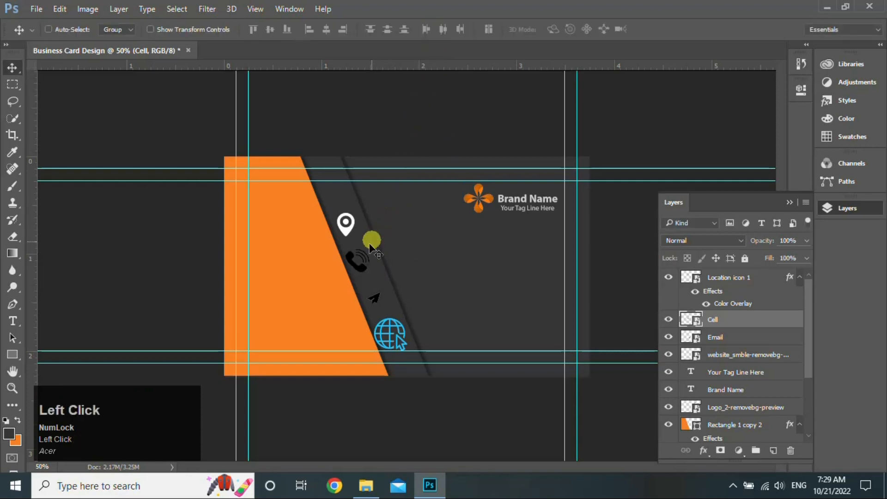
drag(363, 274, 366, 274)
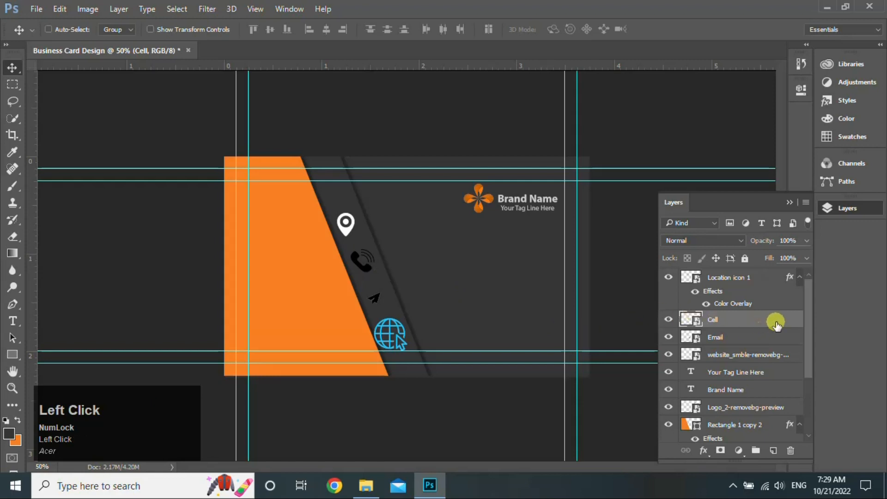
double_click(776, 324)
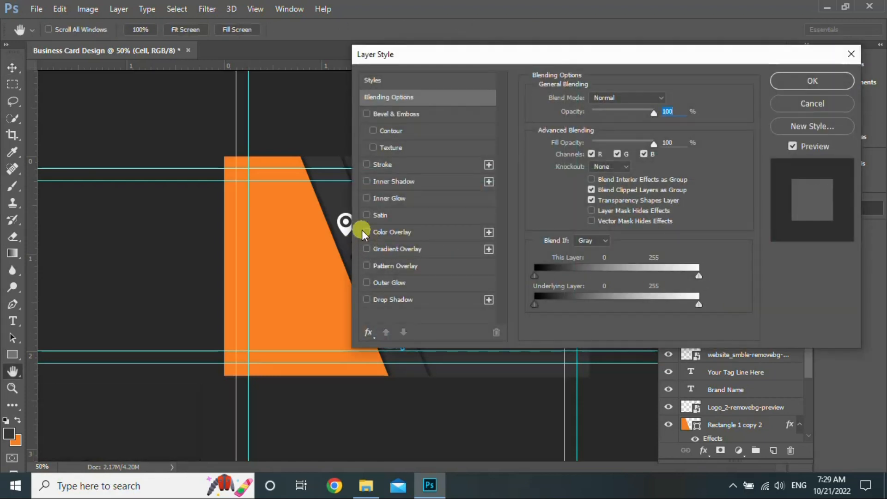
click(366, 232)
click(805, 81)
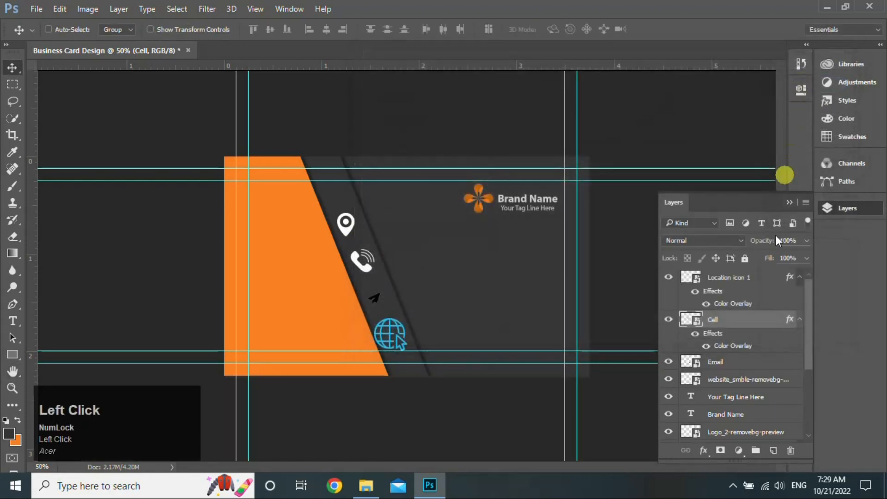
Resize the email icon, align it with the others, and make it white with a Color Overlay
click(759, 364)
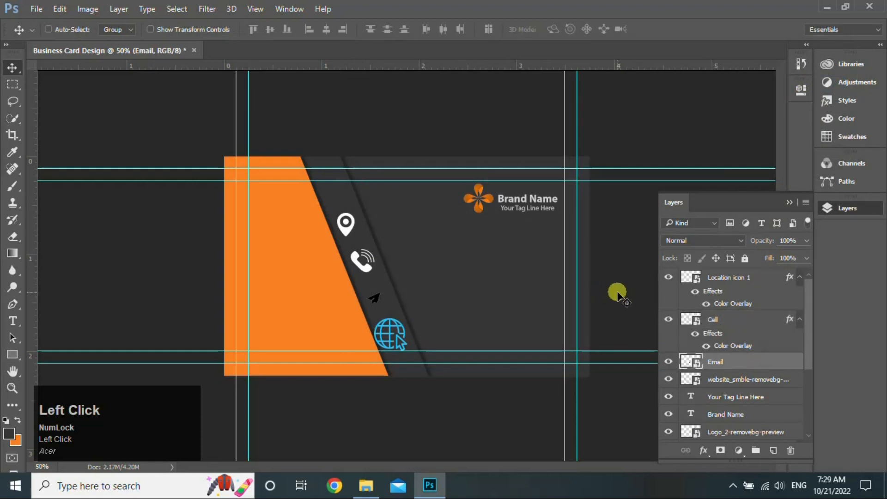
key(ctrl+t)
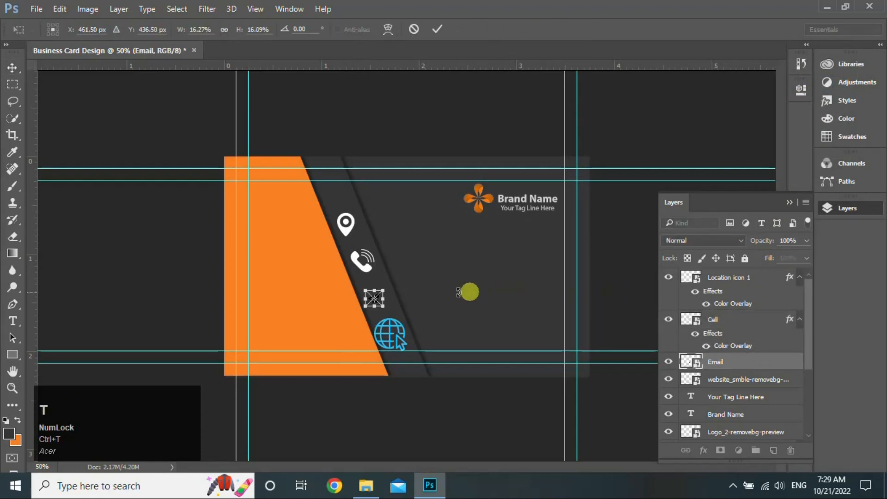
drag(383, 305, 391, 314)
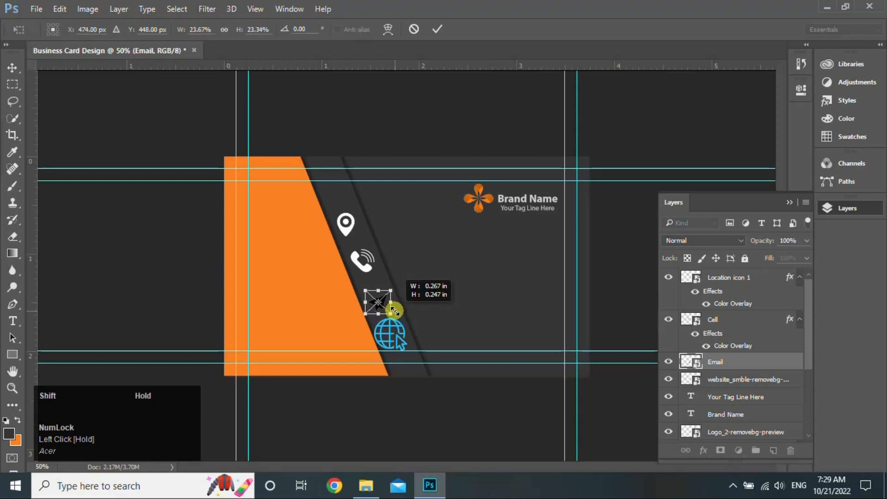
click(436, 30)
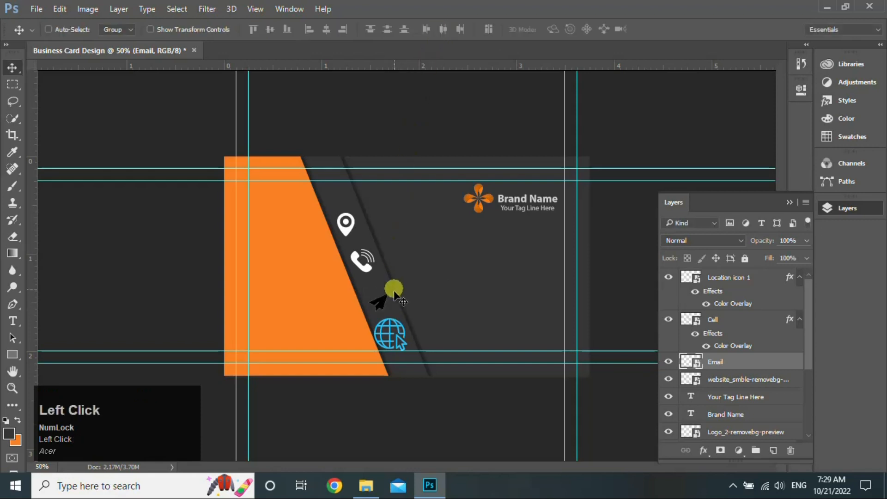
drag(392, 283, 383, 295)
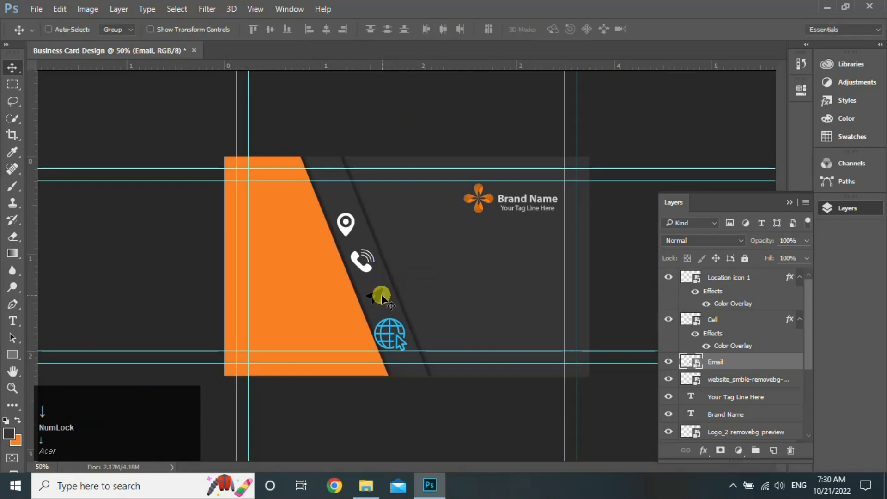
double_click(785, 368)
click(367, 231)
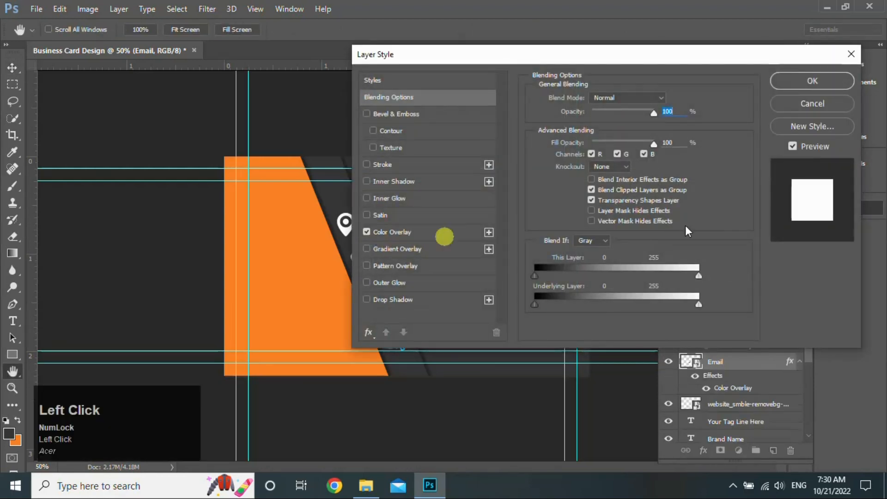
click(832, 79)
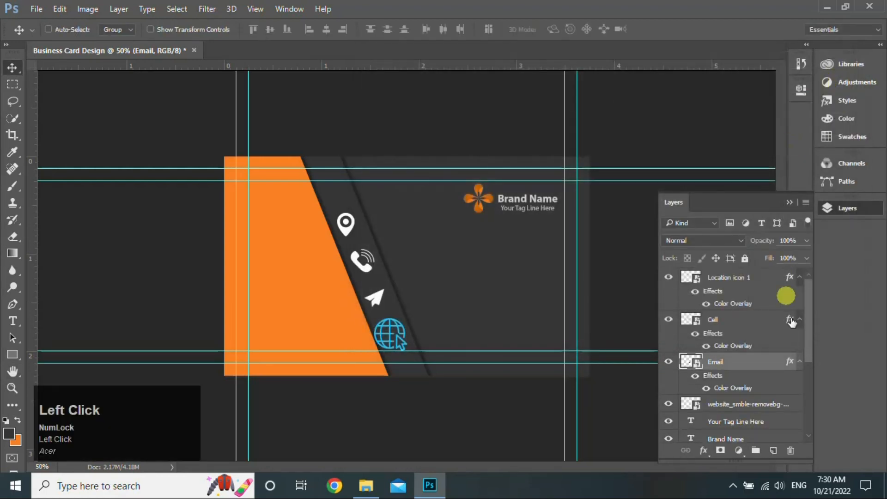
Shrink the globe icon, shift it onto the strip, and make it white with a Color Overlay
click(777, 408)
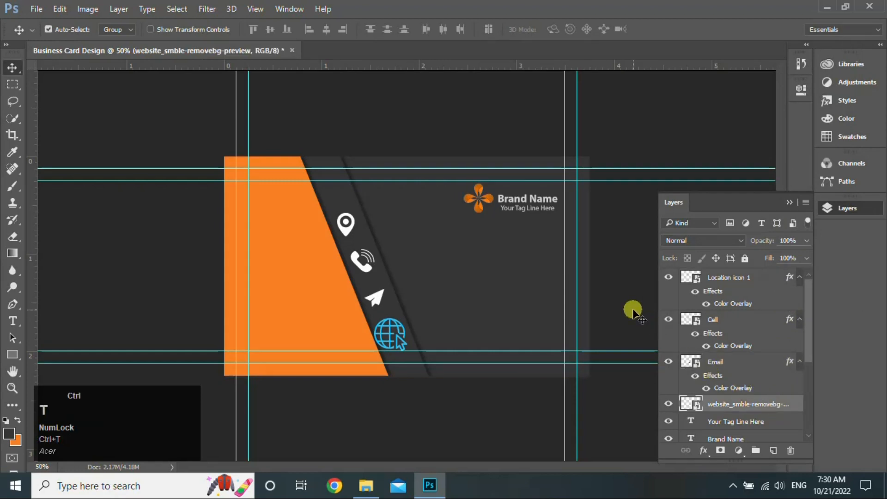
key(ctrl+t)
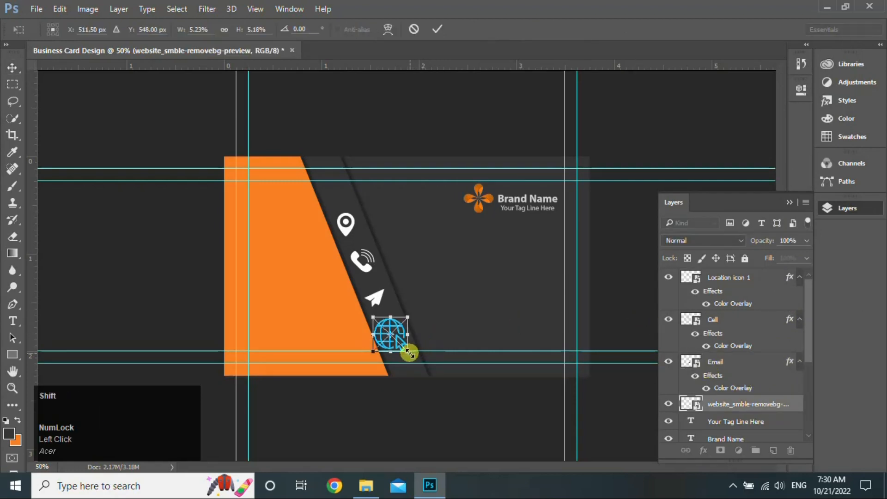
mouse_move(409, 353)
mouse_down()
mouse_move(394, 342)
mouse_move(401, 339)
mouse_up()
click(437, 29)
click(678, 398)
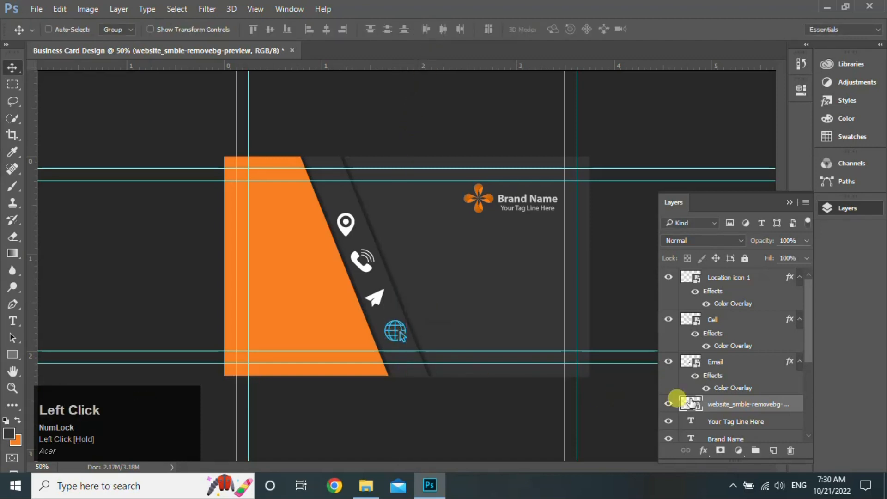
double_click(795, 409)
click(375, 232)
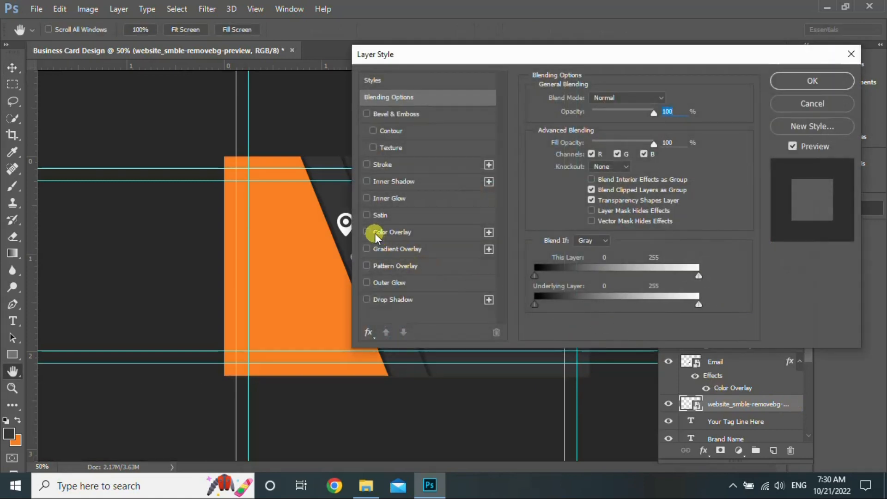
click(794, 80)
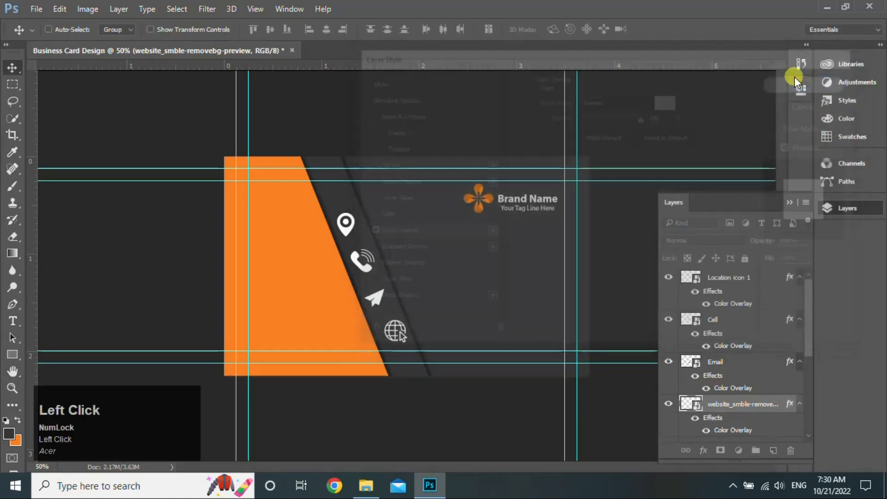
ctrl+click(766, 281)
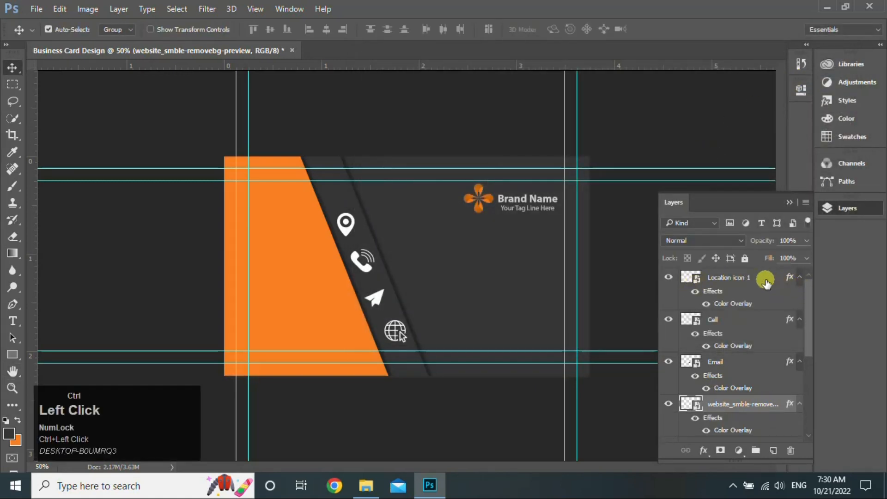
Scale all four contact icons together to about 92% and nudge them slightly lower
ctrl+click(765, 319)
ctrl+click(762, 362)
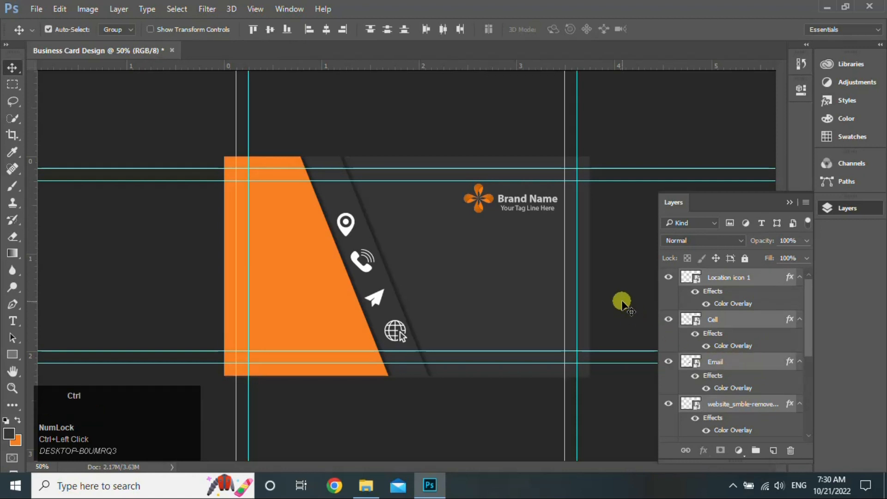
key(ctrl+t)
click(338, 213)
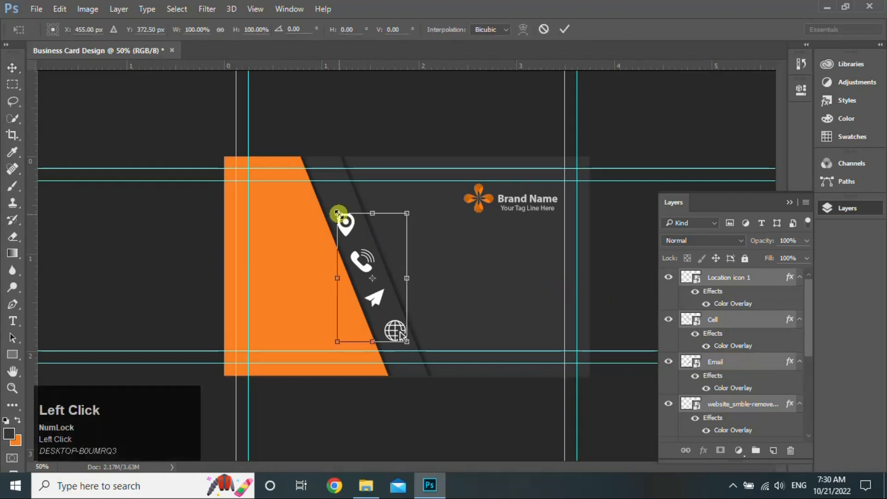
drag(338, 214, 342, 224)
key(Down)
key(Down)
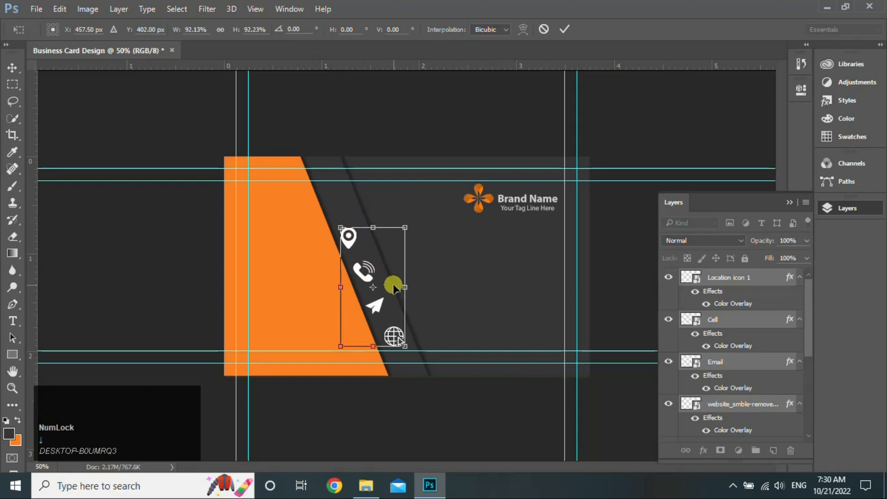
key(Return)
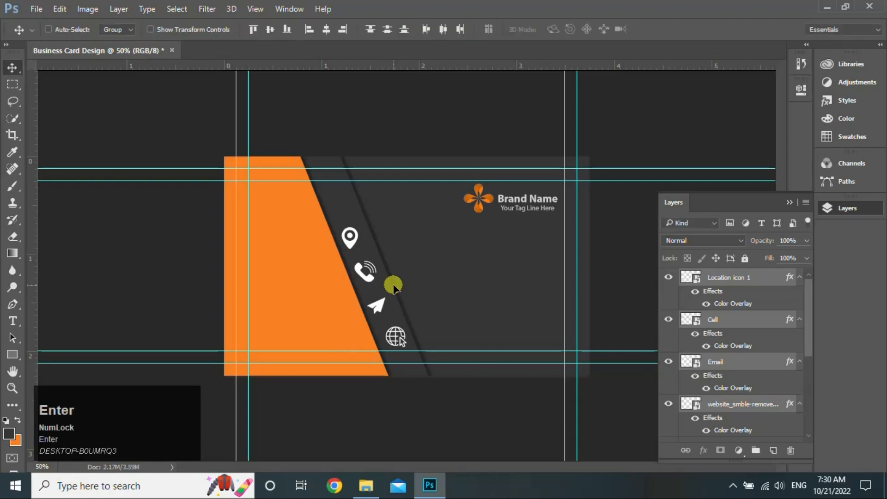
click(778, 278)
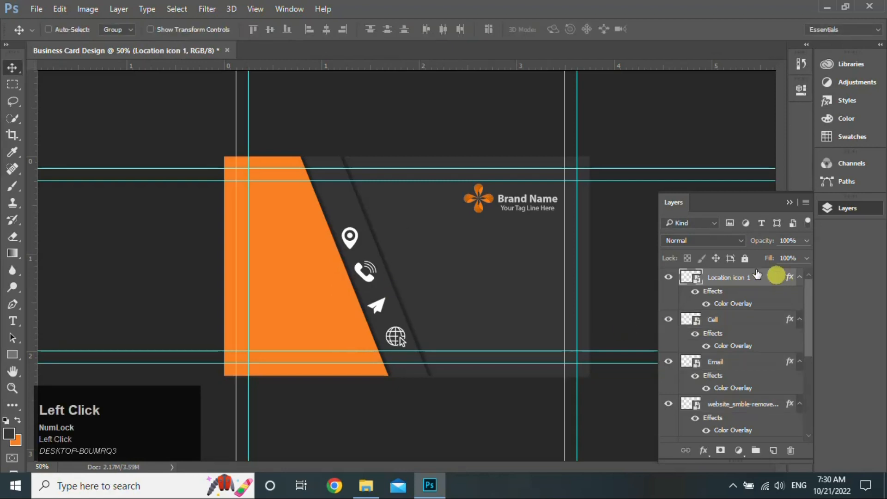
Add a small 'Address Here, Street Name' line beside the location pin and copy it beside the phone icon
click(13, 320)
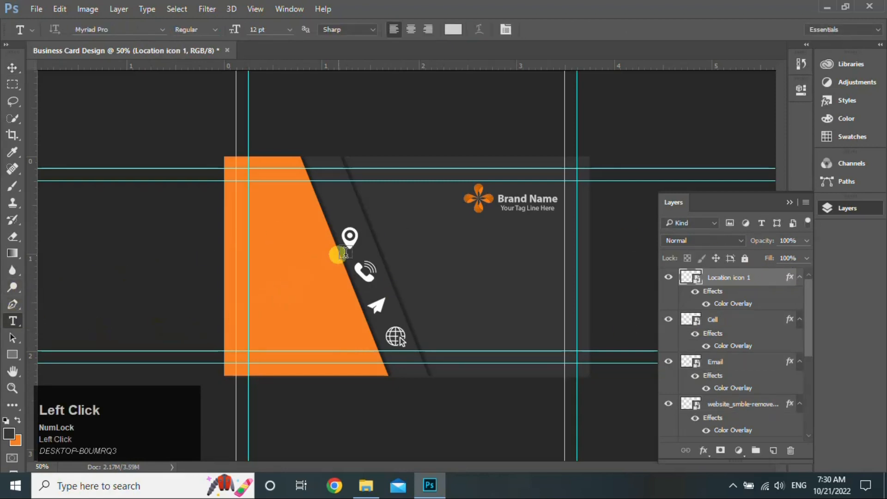
click(411, 236)
text(Address)
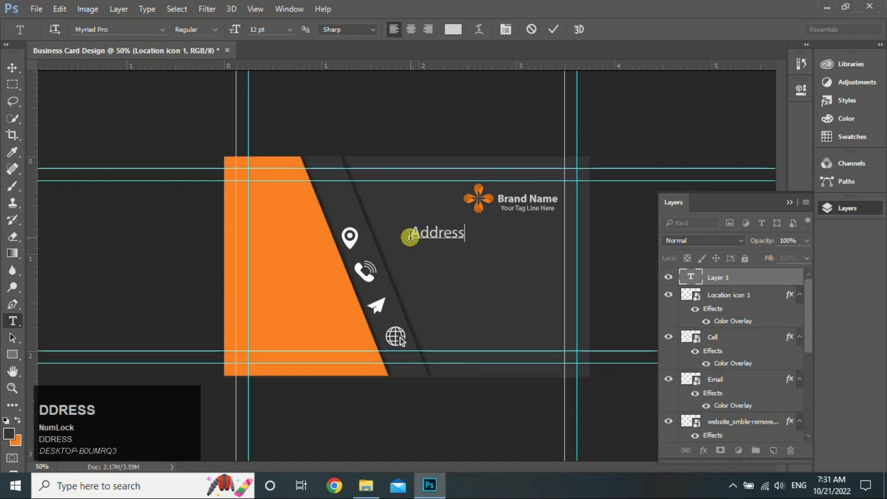
text( Here,)
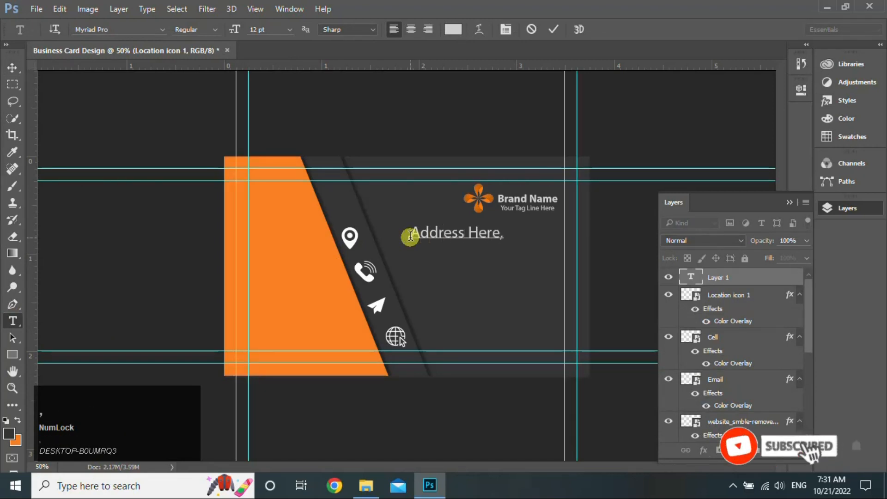
text( Street)
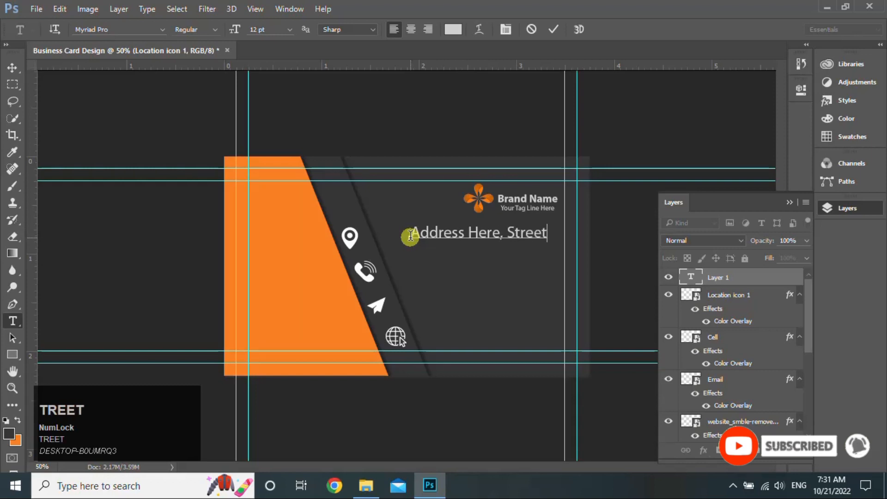
text( Name)
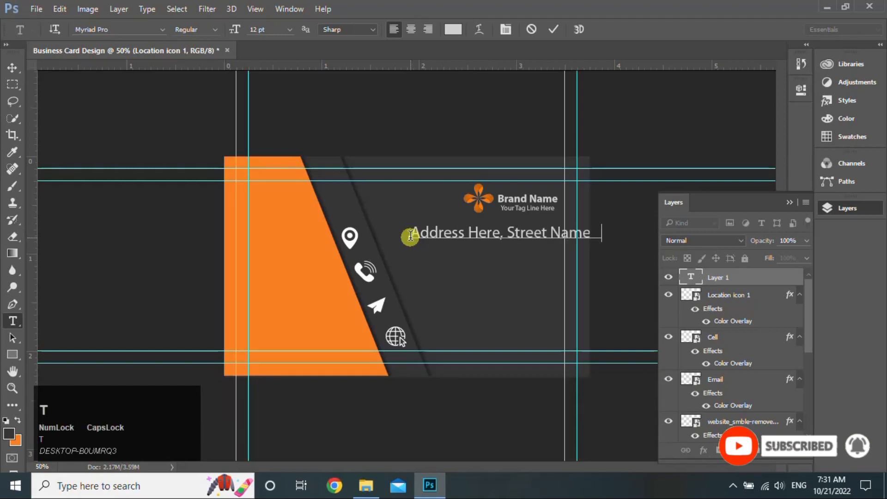
click(12, 67)
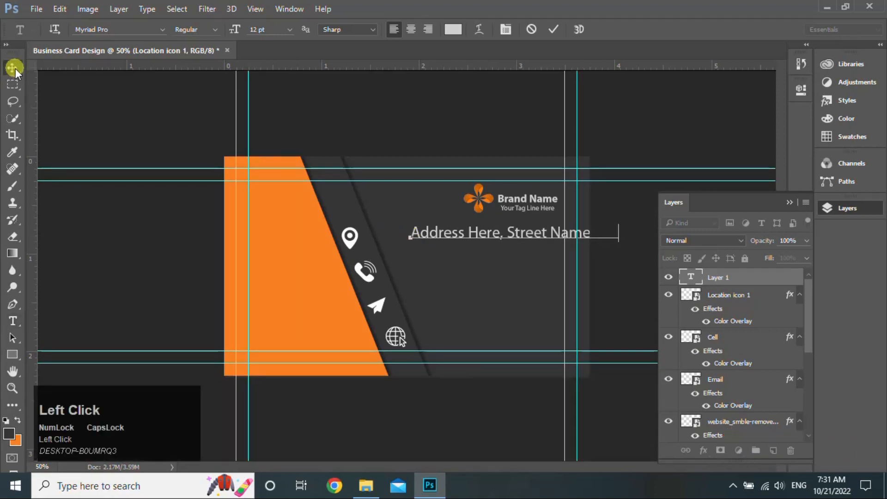
drag(490, 234, 469, 239)
key(ctrl+t)
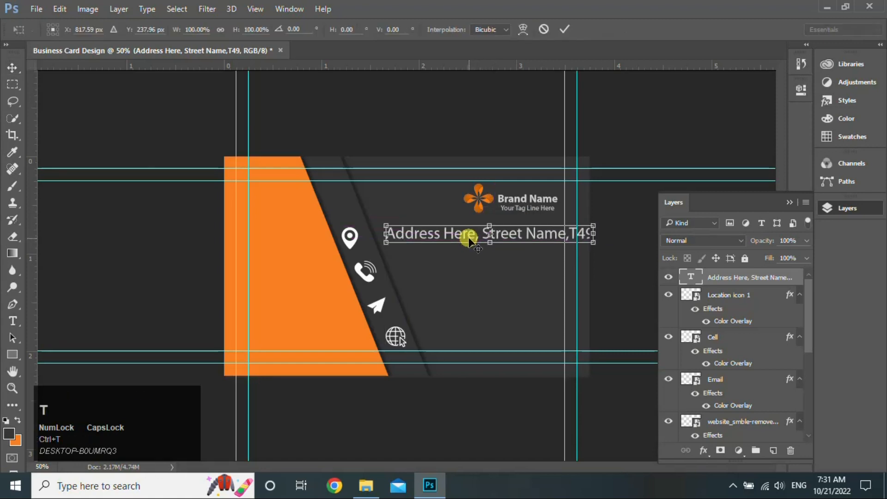
drag(592, 243, 497, 240)
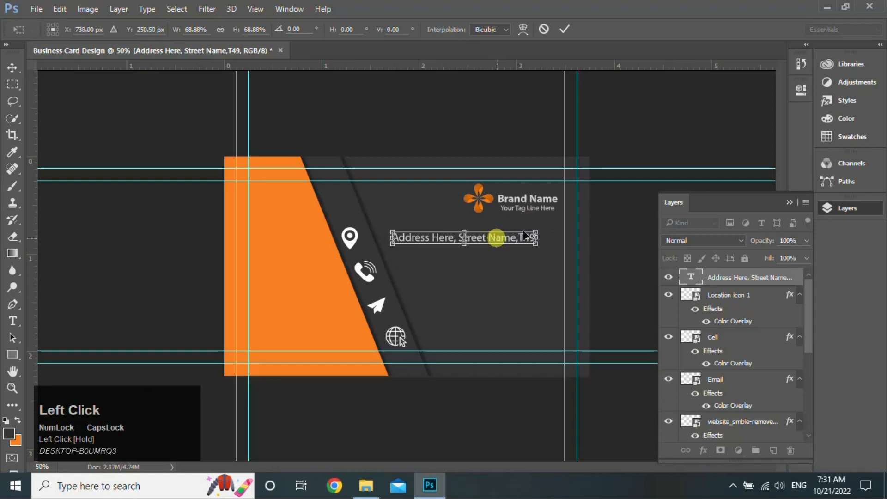
click(563, 29)
drag(499, 237, 507, 267)
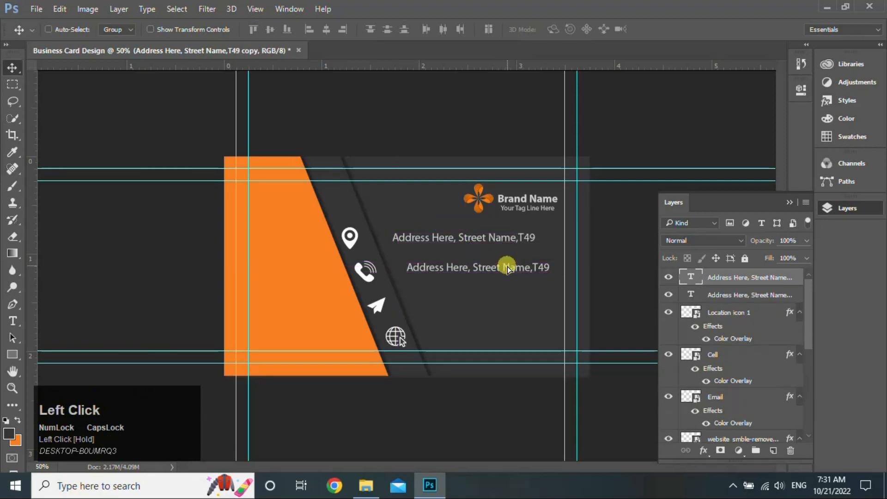
Replace the copied address text beside the phone icon with a phone number
click(12, 321)
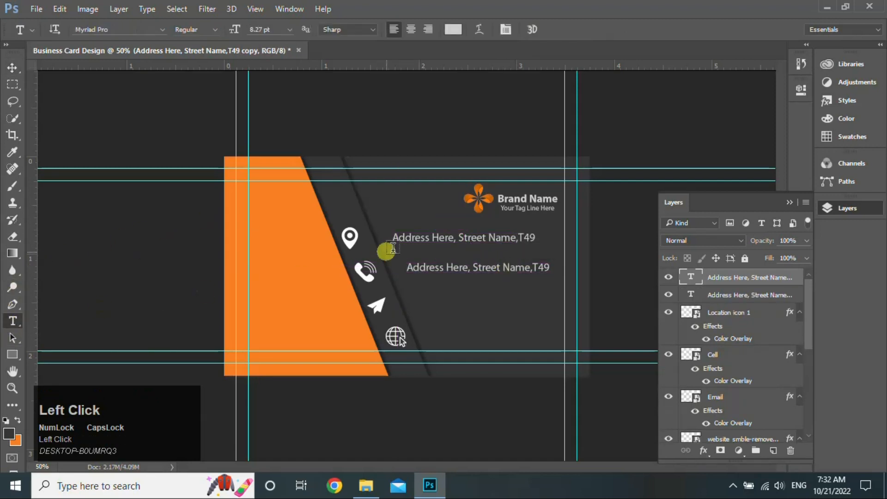
click(455, 268)
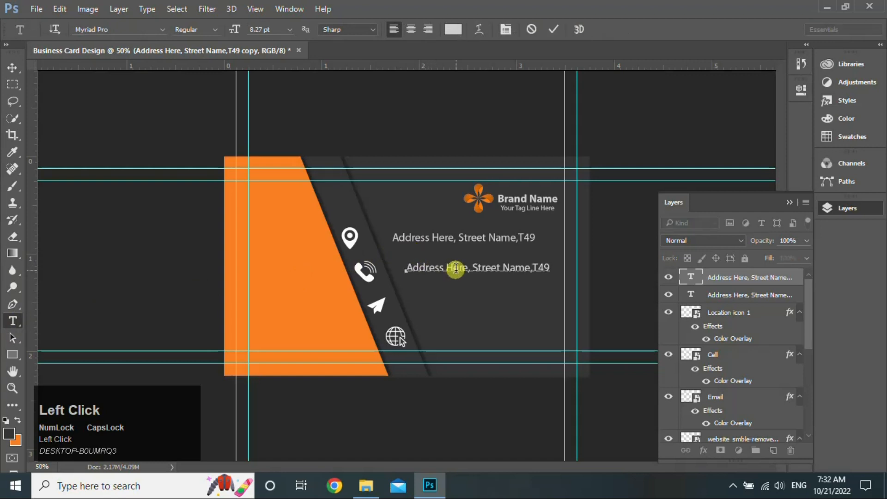
key(ctrl+a)
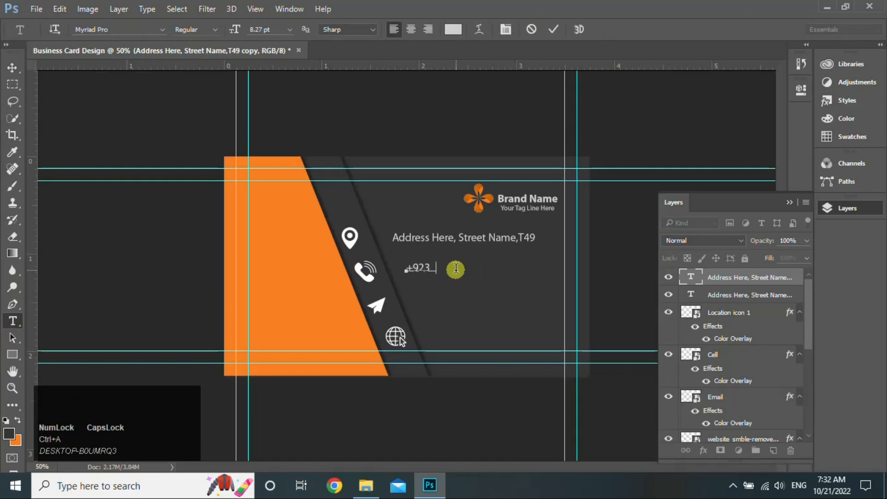
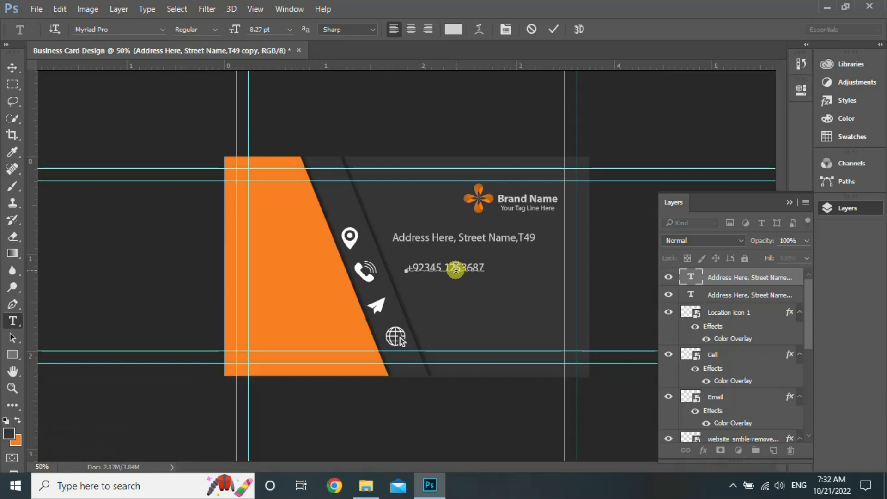
click(13, 68)
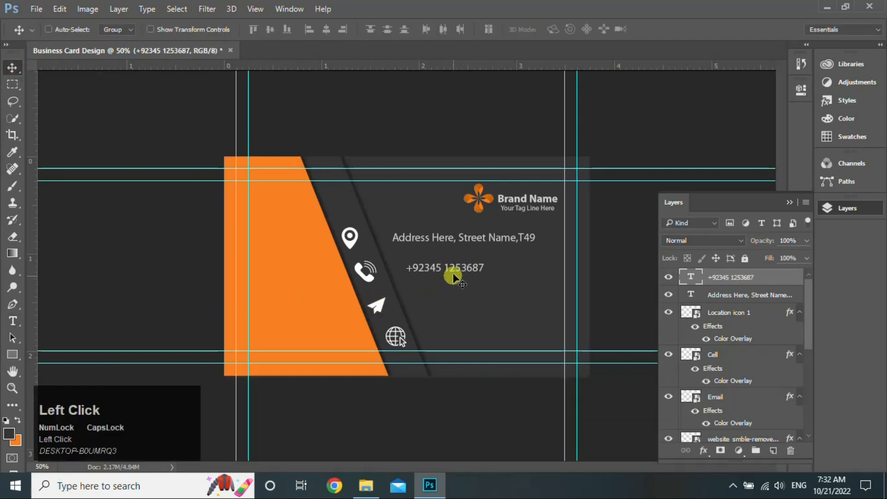
Duplicate the phone line beside the email icon and retype it as an e-mail address
drag(455, 270, 481, 299)
click(12, 321)
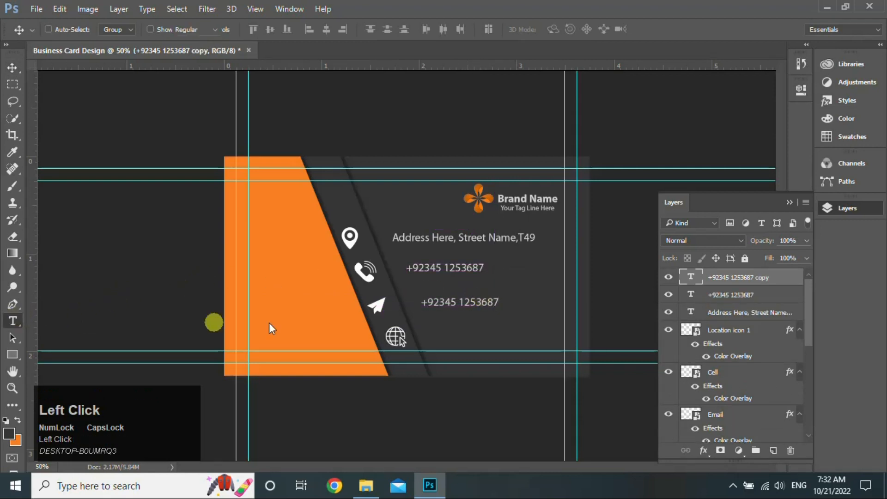
click(443, 304)
key(ctrl+a)
text(name@)
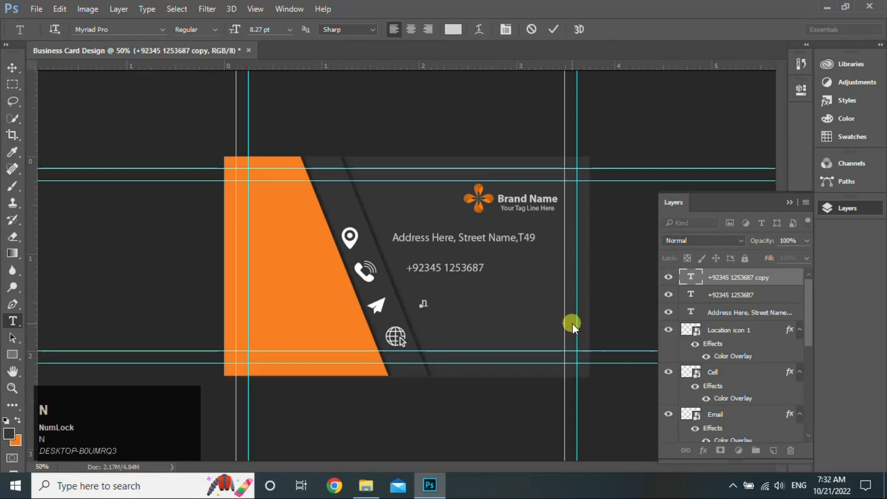
text(gmail.com)
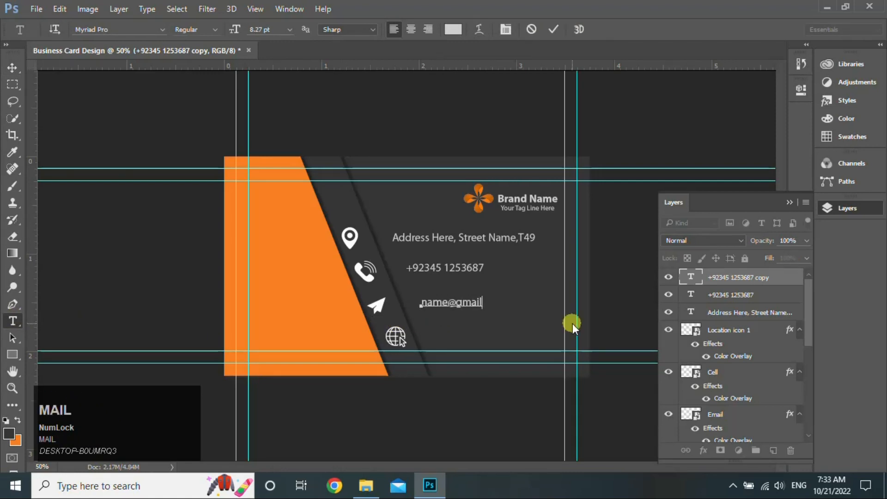
click(8, 68)
key(alt)
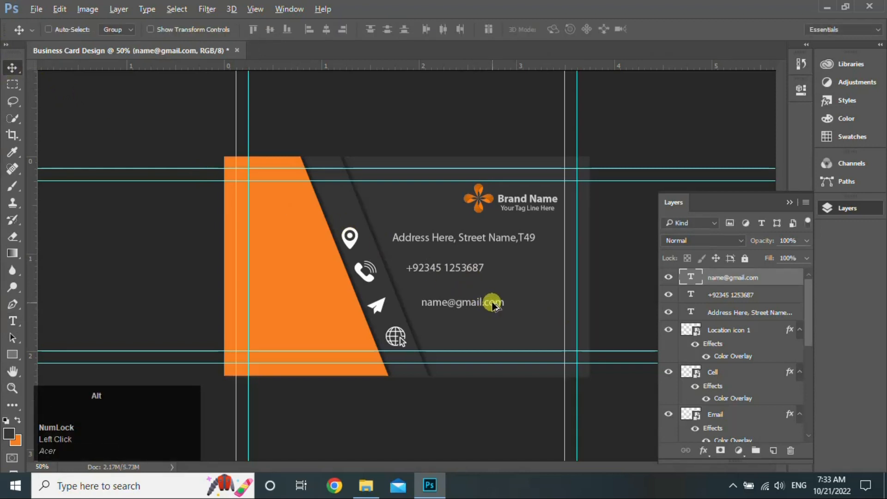
drag(493, 305, 510, 340)
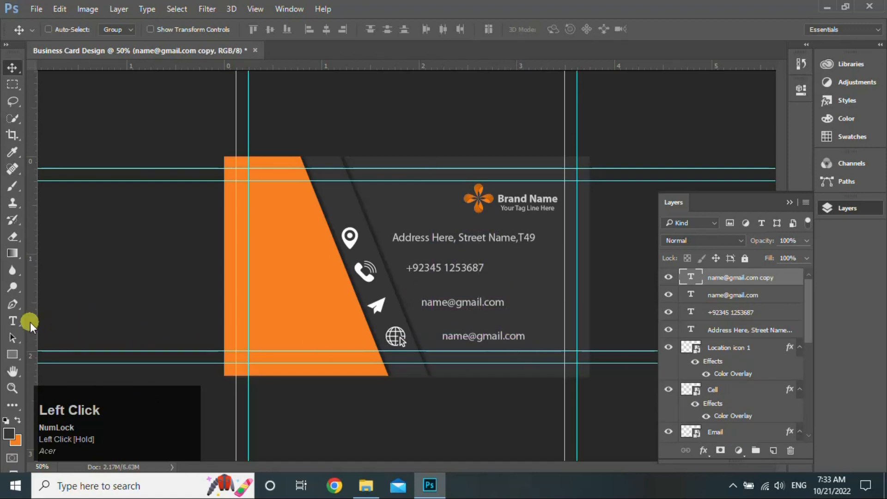
click(12, 320)
click(466, 341)
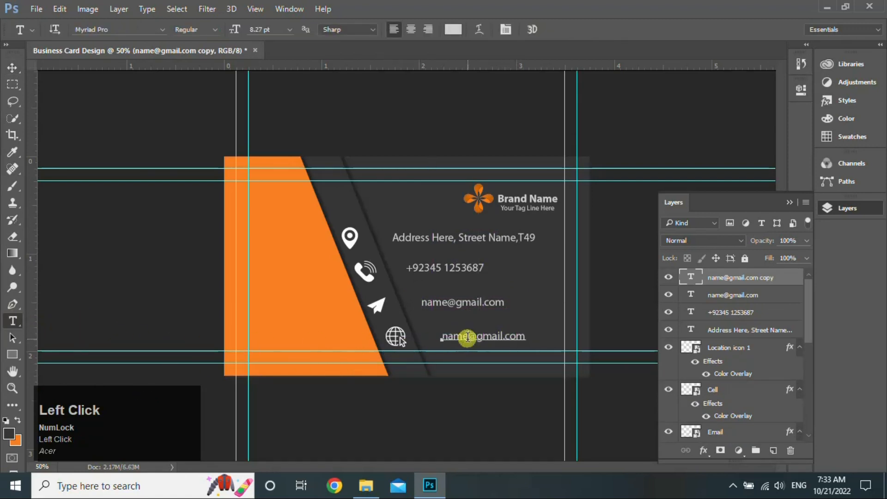
key(ctrl+a)
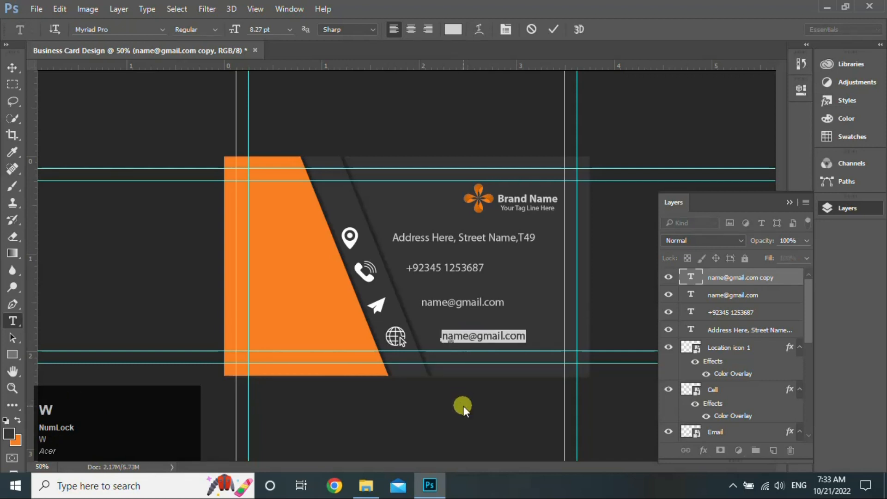
text(www.website)
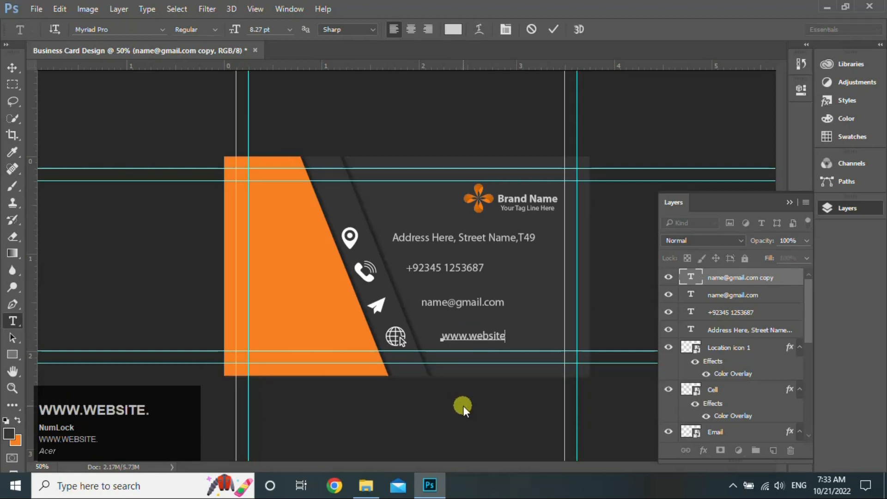
text(.com)
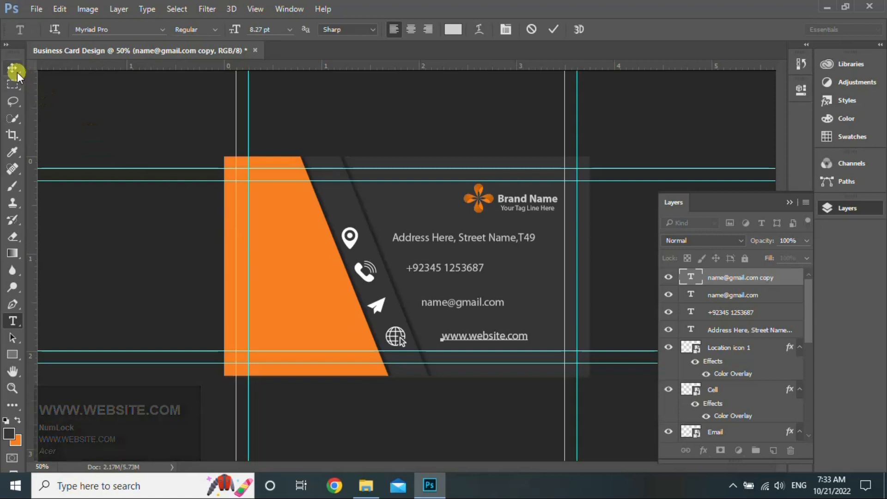
click(17, 71)
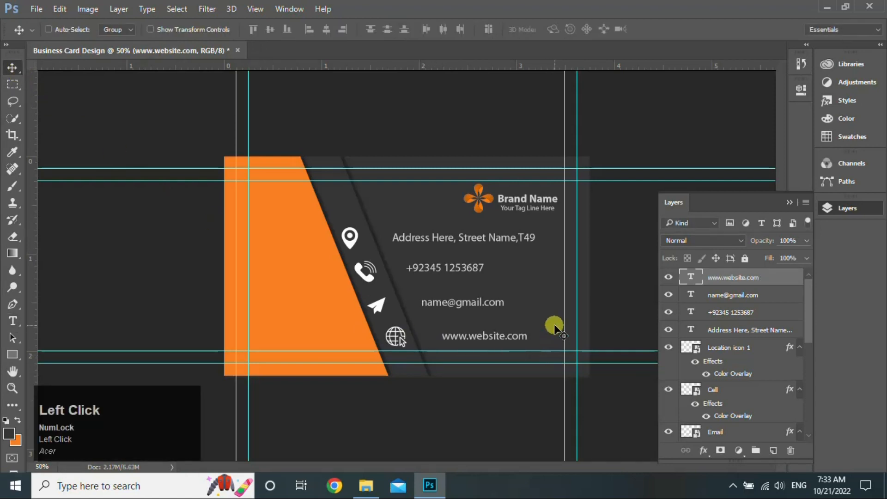
drag(554, 328, 561, 337)
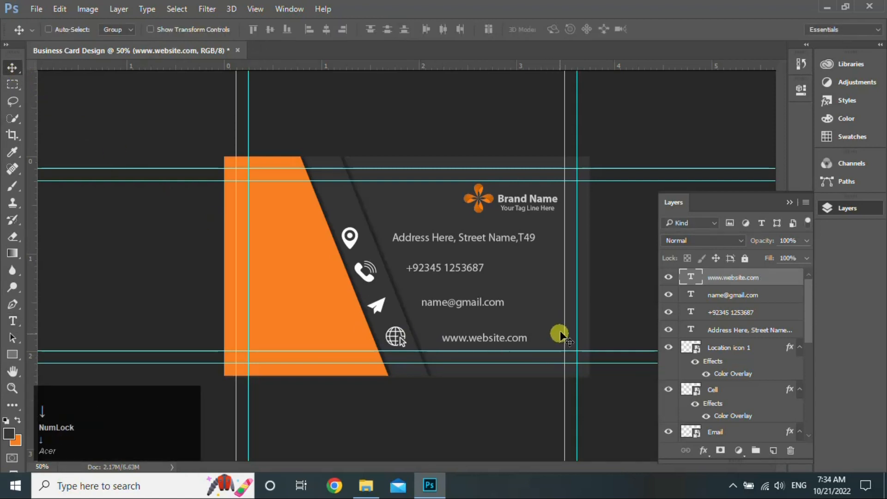
Set the text to Bold with colour 343335 and begin a new text line on the orange strip
click(9, 320)
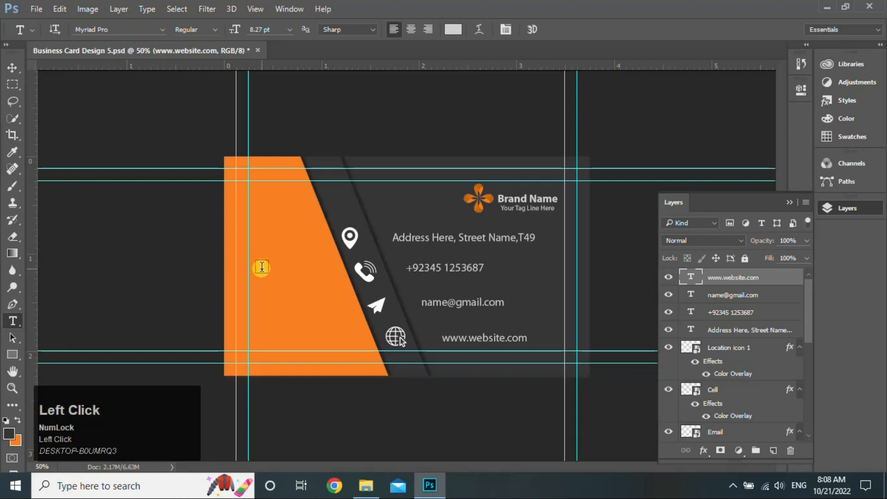
click(261, 267)
click(212, 31)
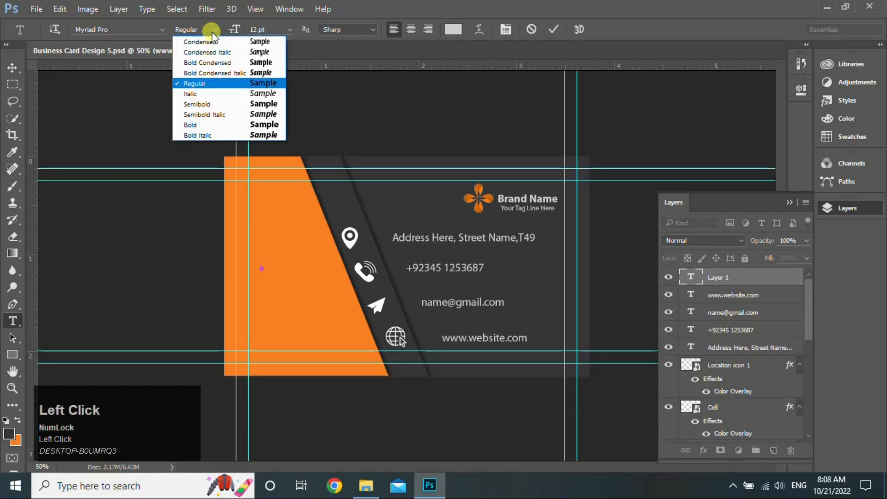
click(218, 124)
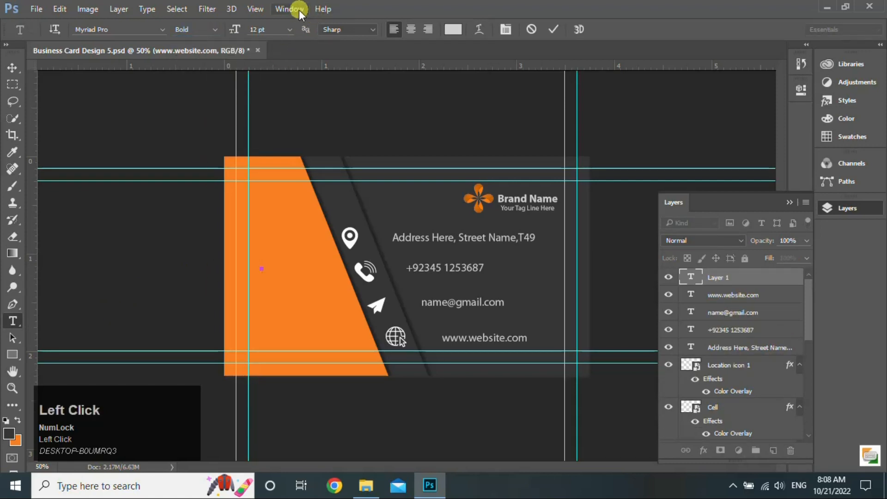
click(297, 9)
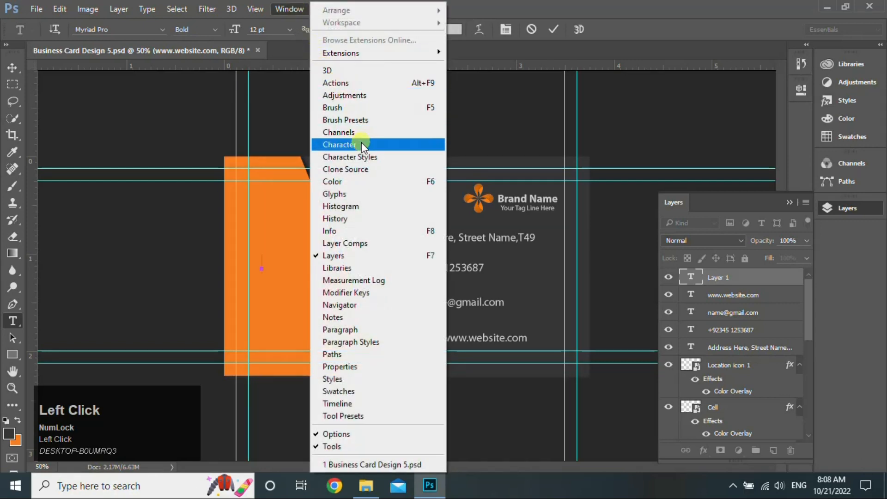
click(361, 145)
click(451, 30)
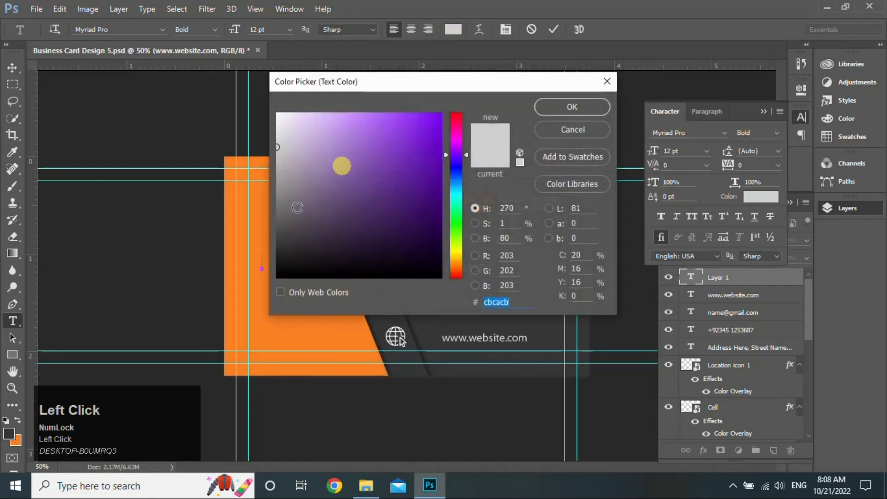
text(343335)
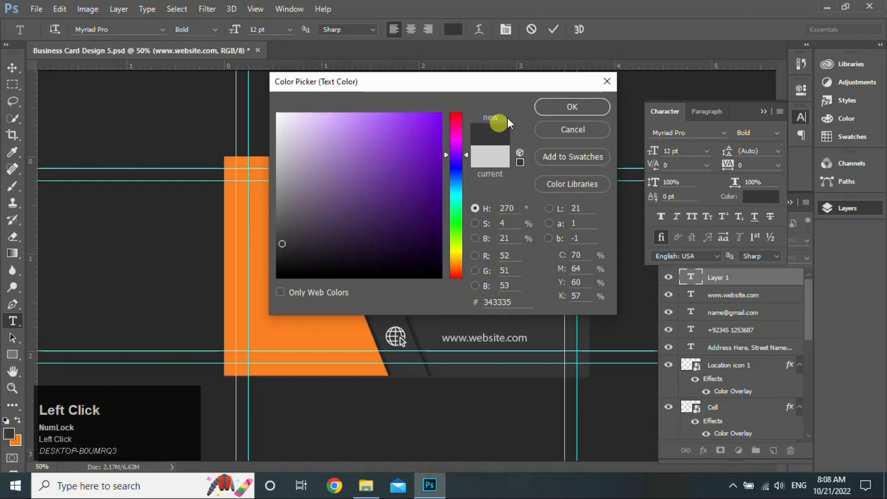
click(567, 112)
click(283, 271)
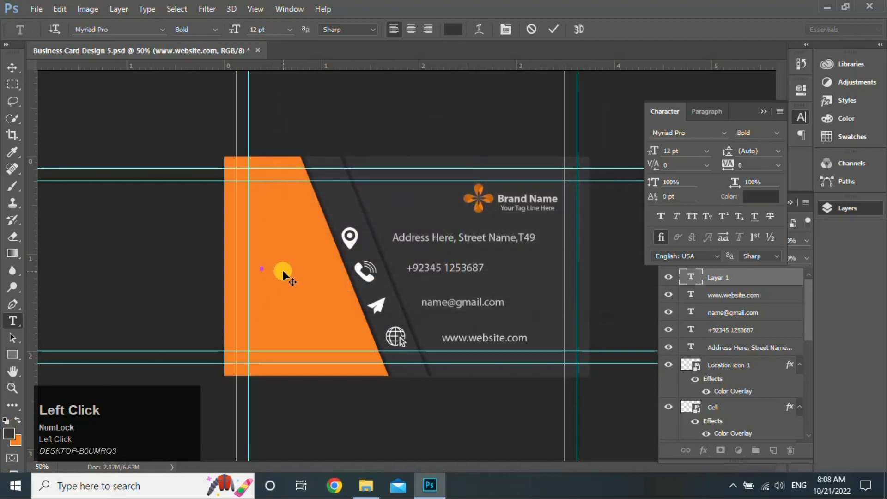
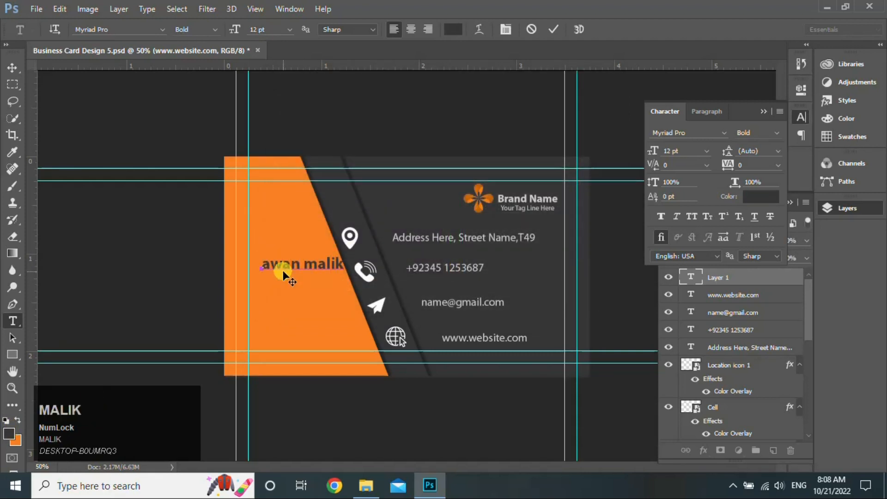
Type the cardholder's name in all caps, shrink it to about 9.8 pt, and duplicate it below
click(19, 68)
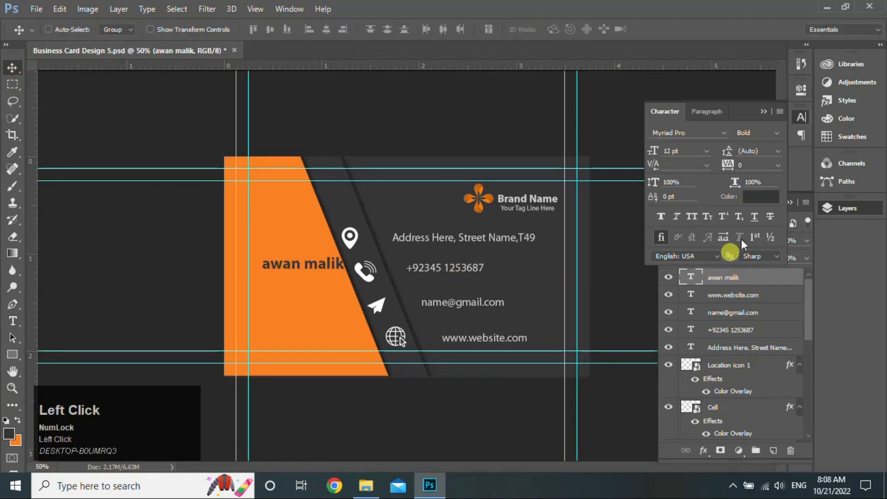
click(692, 215)
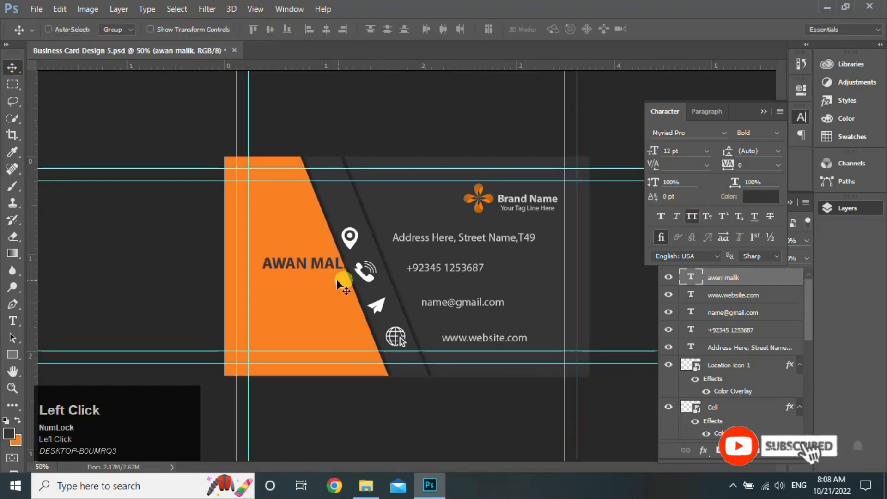
drag(330, 264, 318, 264)
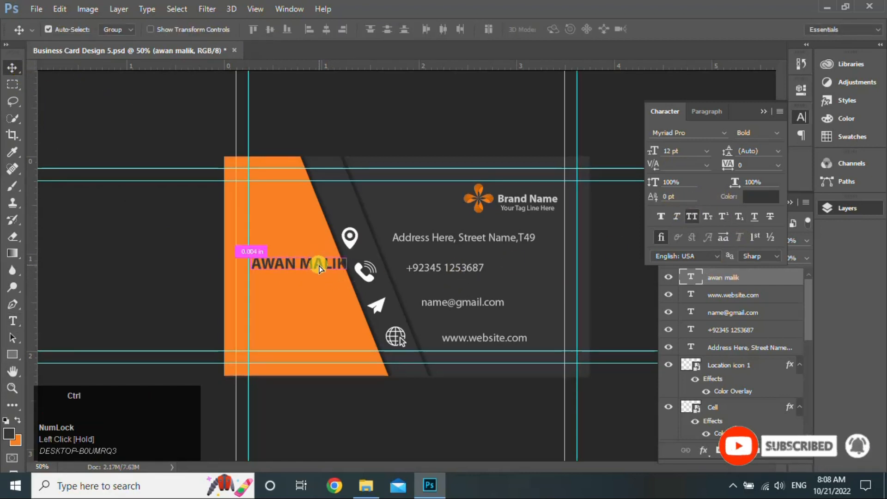
key(ctrl+t)
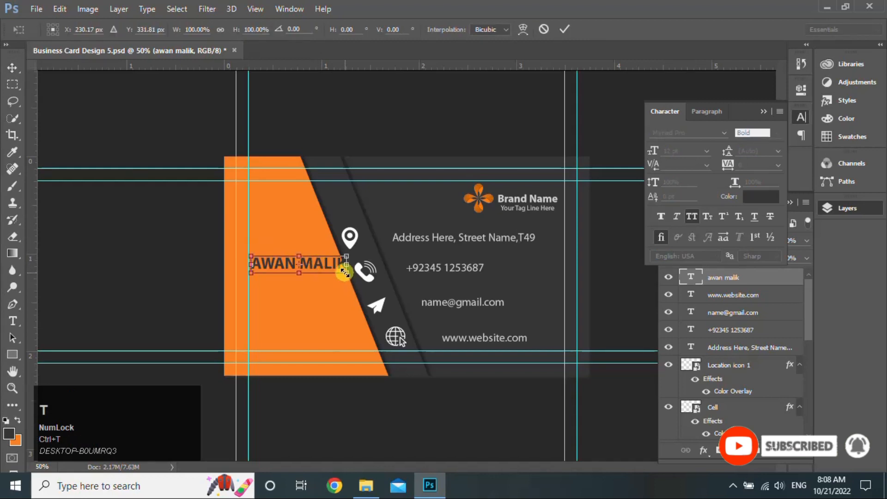
drag(346, 273, 327, 272)
key(Return)
key(Right)
key(Right)
key(Right)
key(Right)
key(Right)
key(Right)
key(Right)
key(Right)
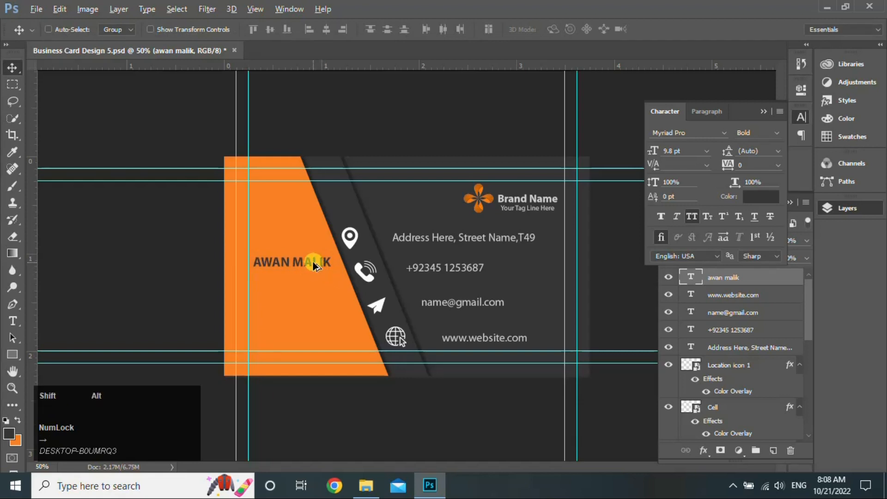
drag(312, 262, 317, 276)
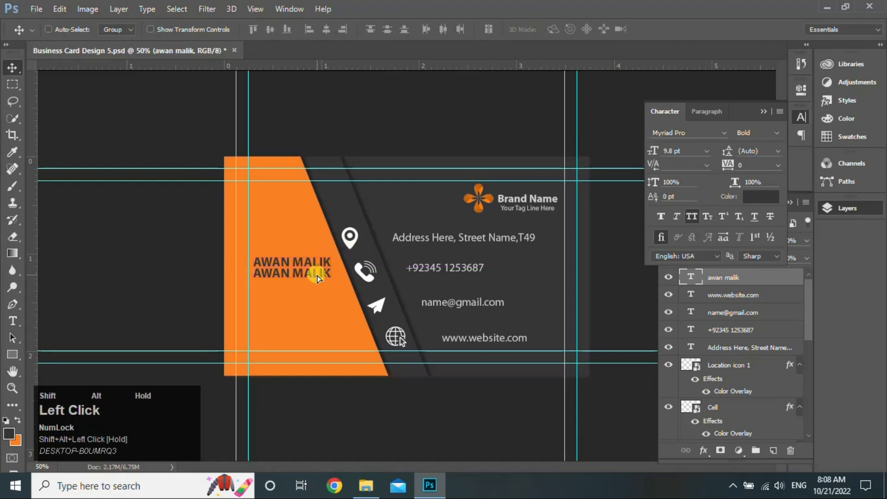
Change the duplicated line to GRAPHIC DESIGNER in Regular weight
click(12, 321)
click(282, 273)
key(ctrl)
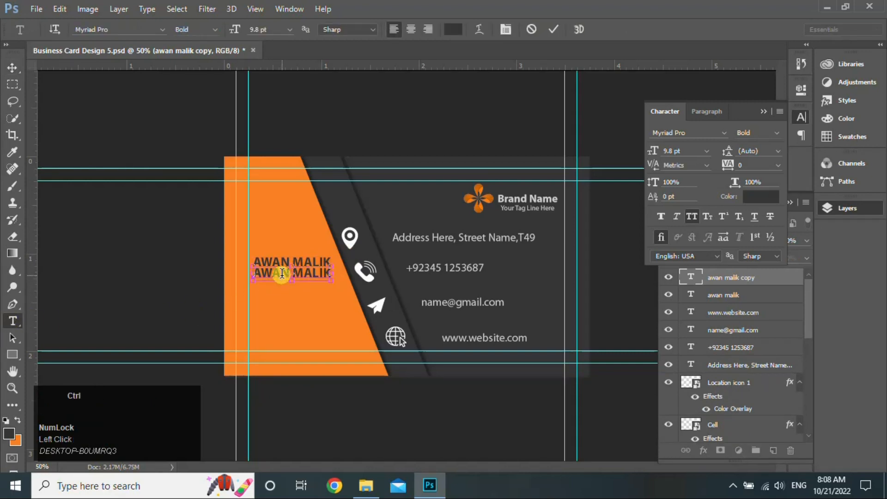
key(ctrl+a)
text(GR)
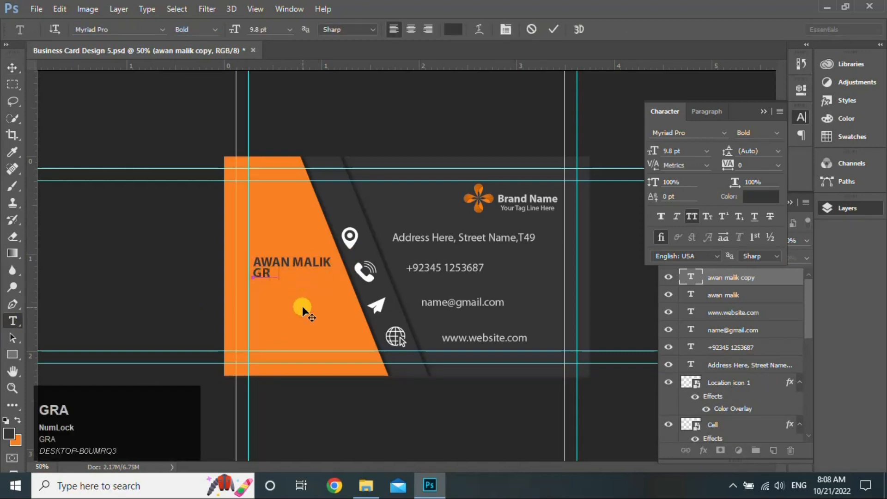
text(APHIC DESIGNER)
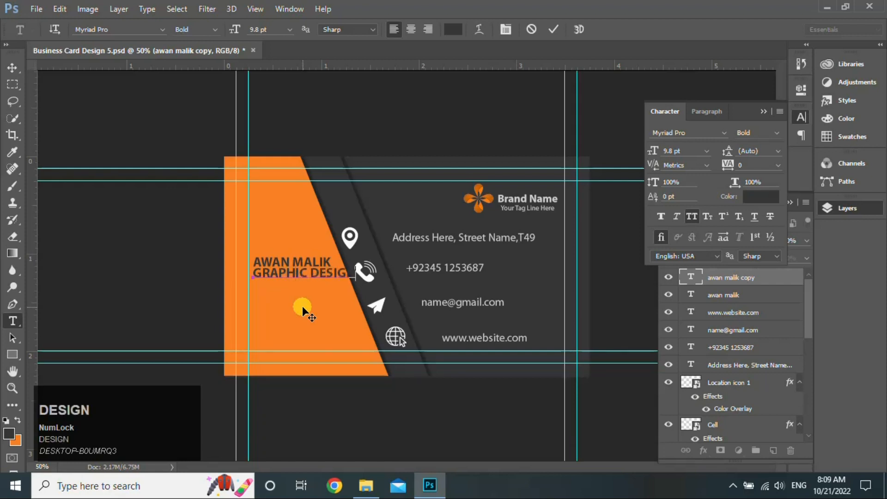
key(ctrl+a)
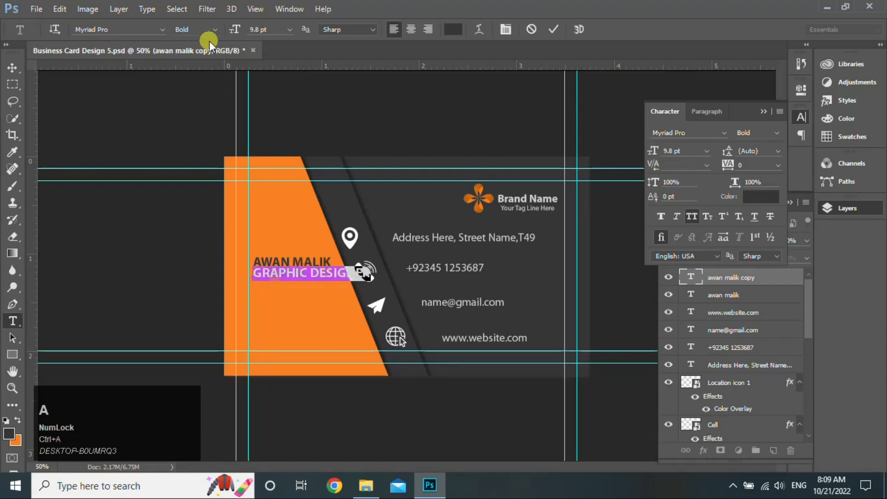
click(209, 32)
click(221, 93)
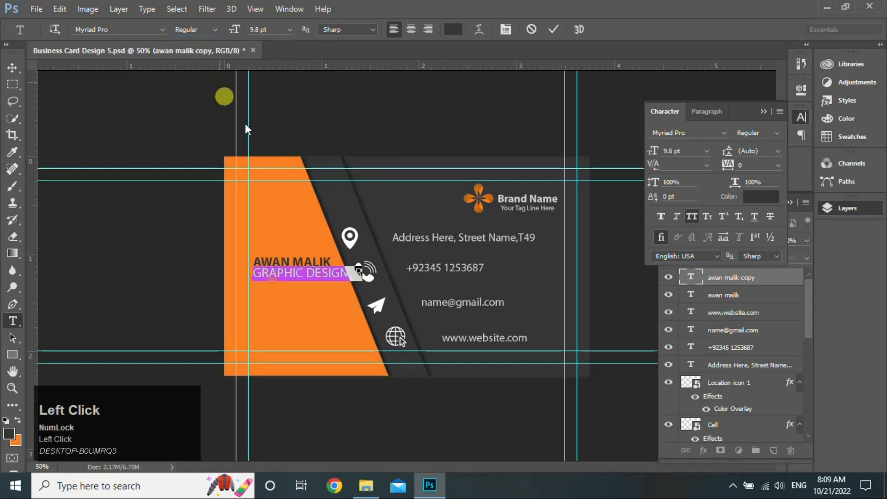
click(12, 67)
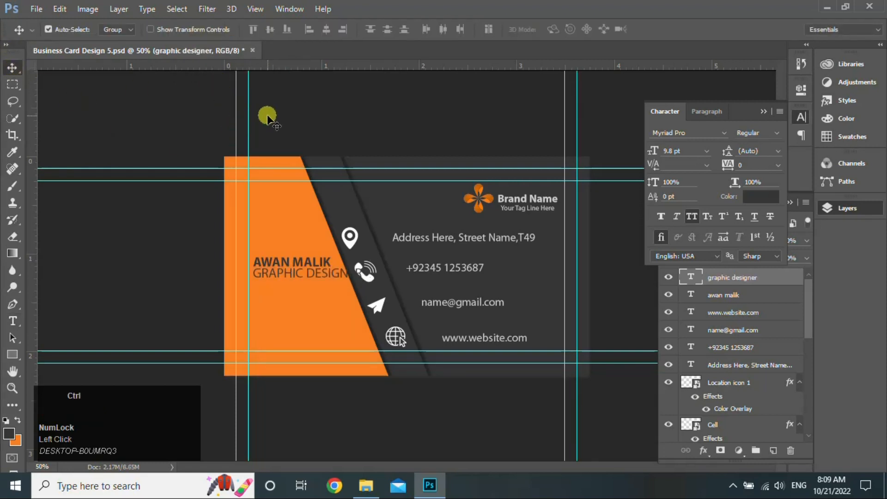
Scale the job title down, nudge it under the name, and widen its letter spacing
key(ctrl+t)
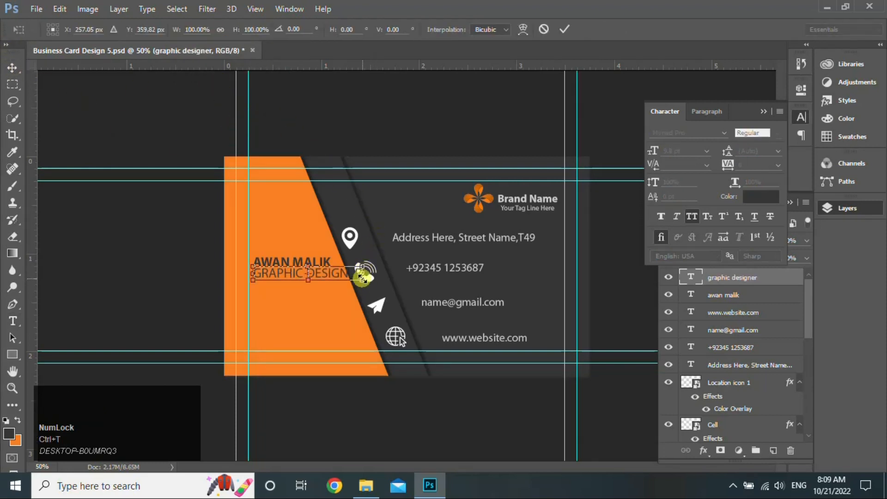
drag(362, 277, 322, 279)
key(Return)
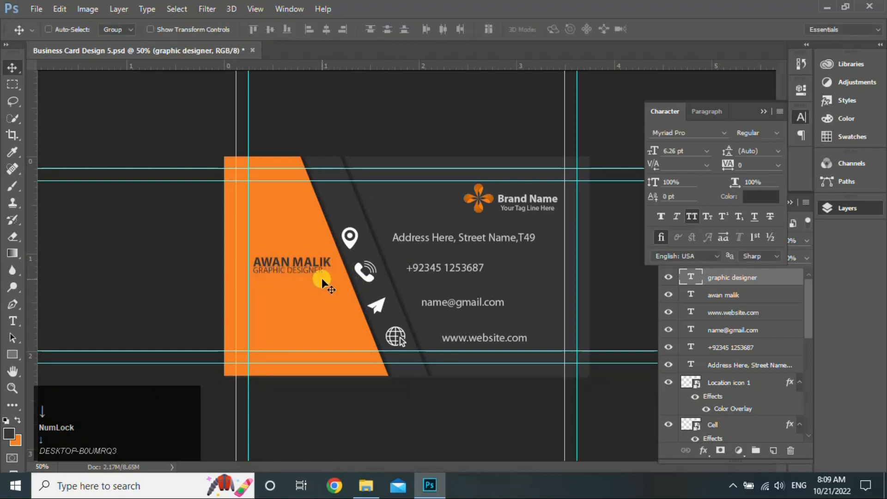
key(Down)
key(Down)
key(Down)
key(Down)
key(Down)
key(Down)
key(Right)
key(Right)
key(Right)
key(Right)
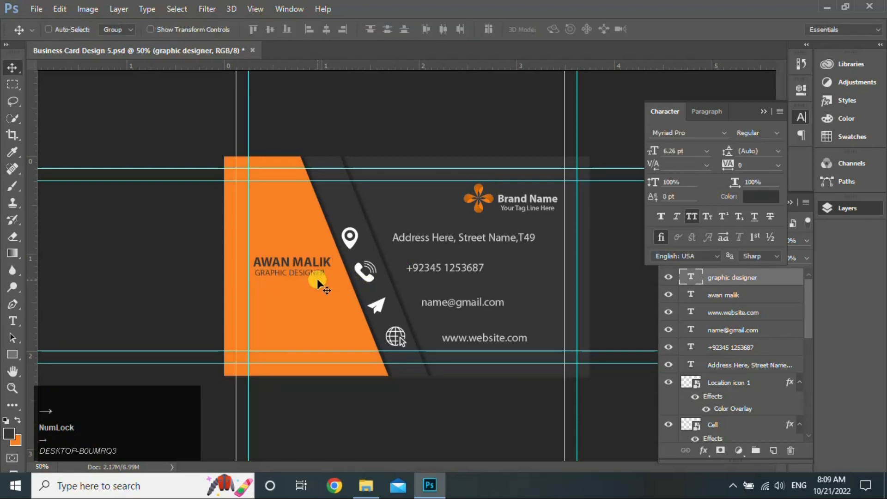
click(728, 169)
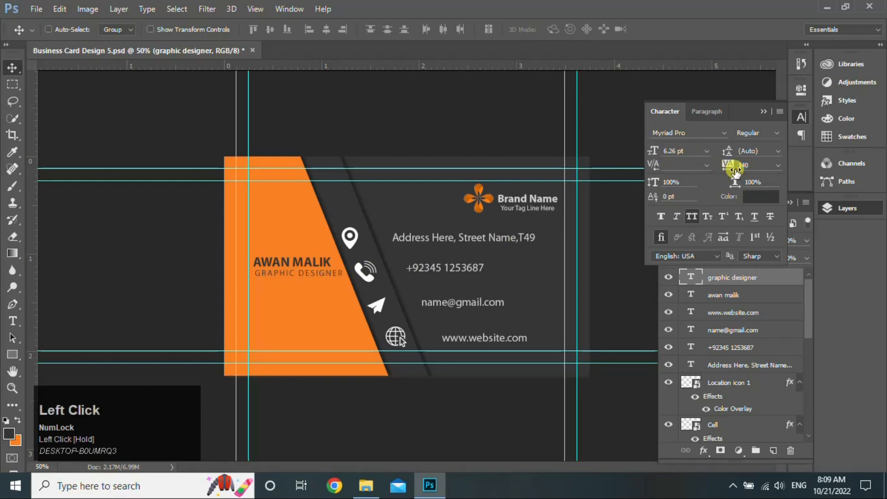
click(763, 112)
key(ctrl)
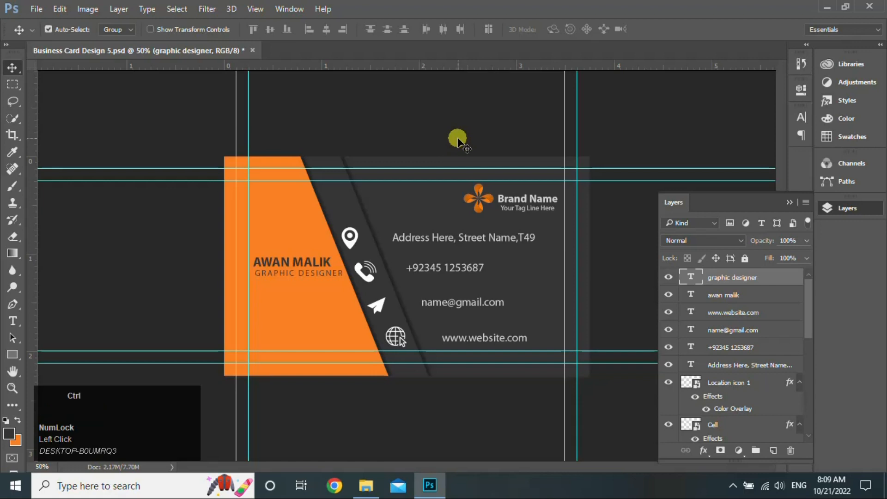
key(ctrl+t)
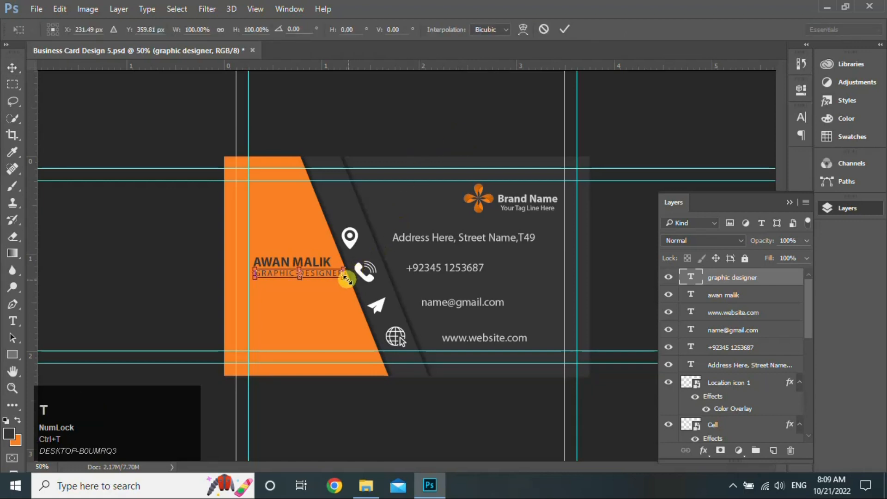
drag(344, 278, 326, 283)
key(Return)
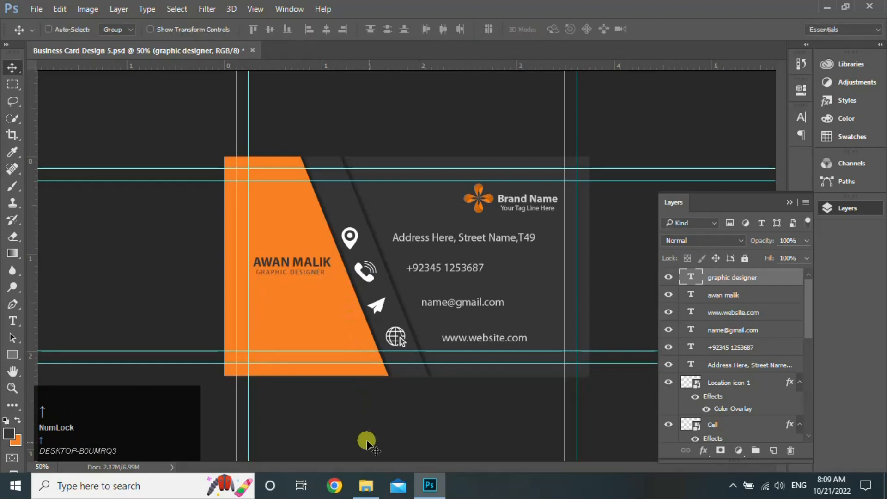
Drag the QR code file from File Explorer onto the card and shrink it onto the lower orange strip below the job title
click(366, 485)
drag(607, 264, 398, 332)
drag(298, 156, 305, 331)
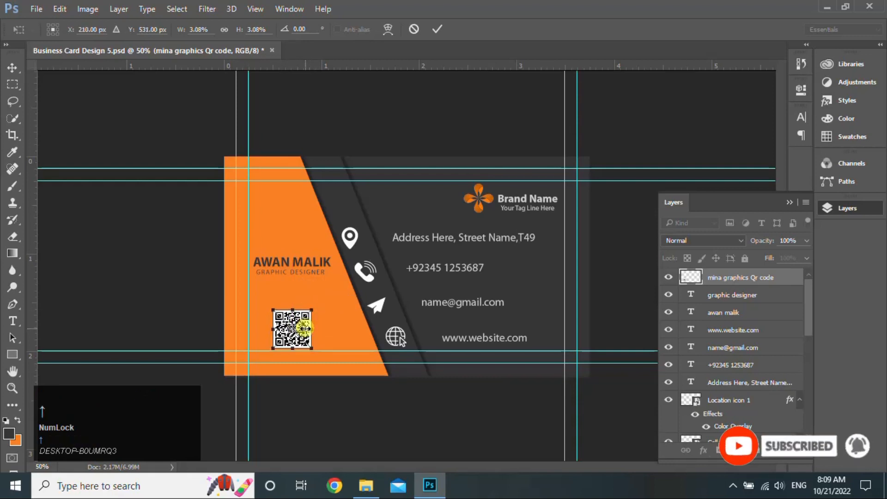
key(Return)
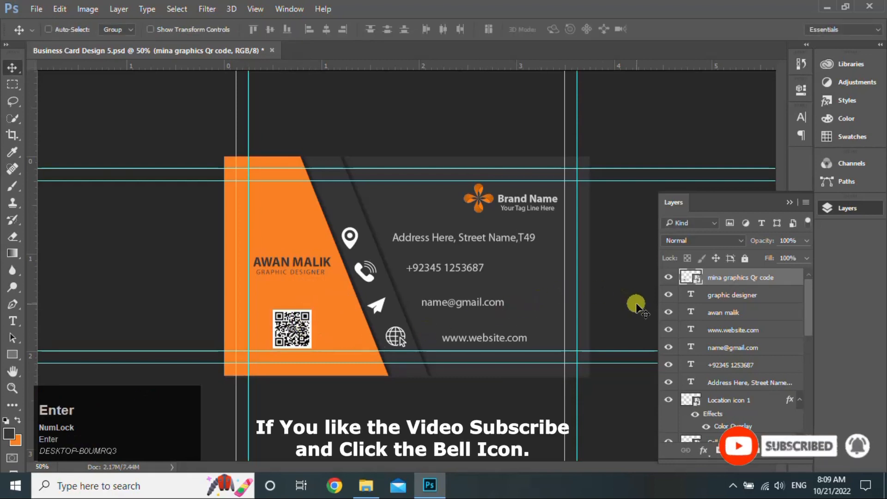